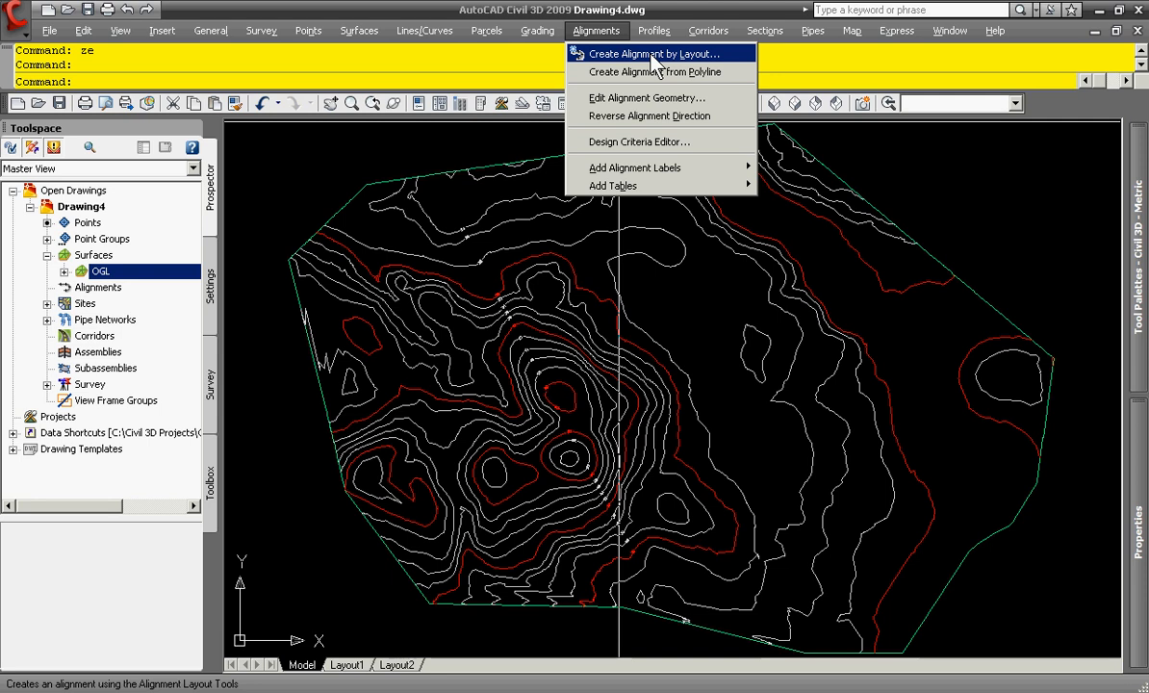
Start a new alignment by layout named PDS and enable criteria-based design for it
click(652, 55)
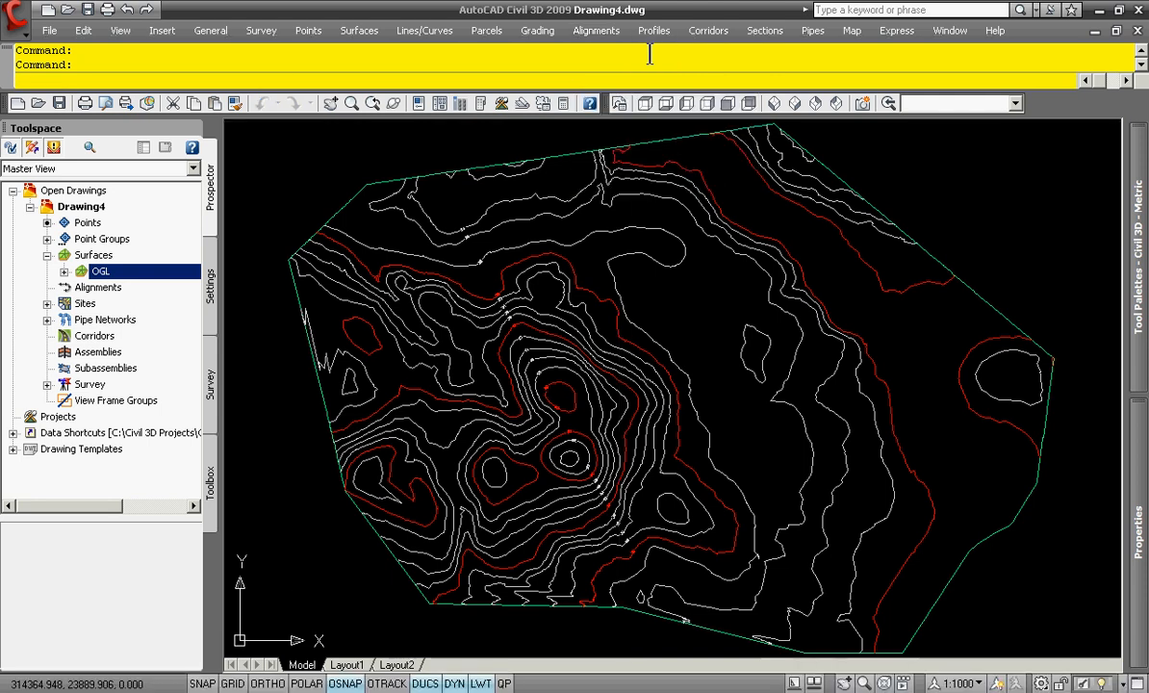
double_click(319, 125)
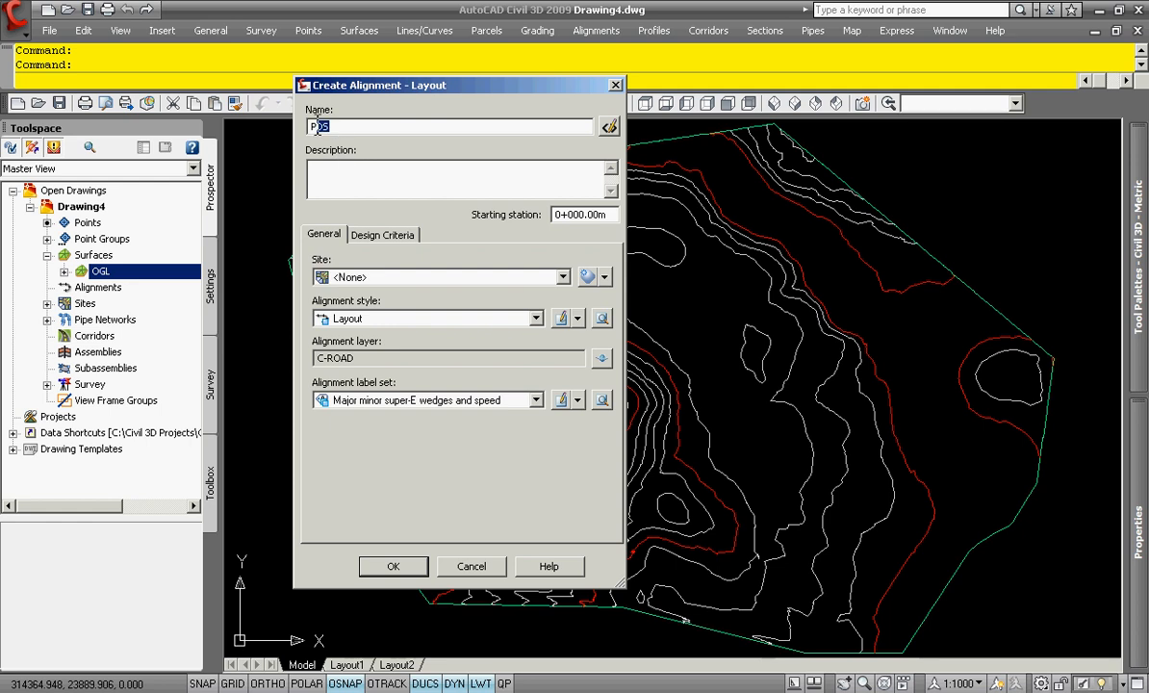
click(388, 236)
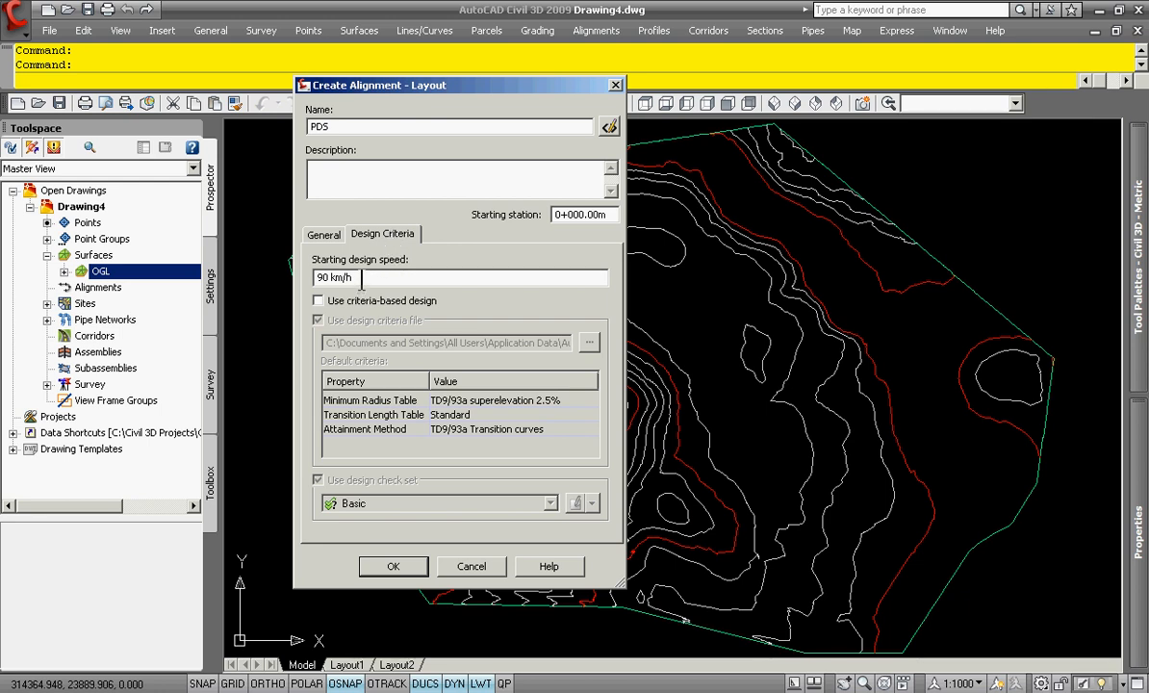
drag(362, 278, 329, 278)
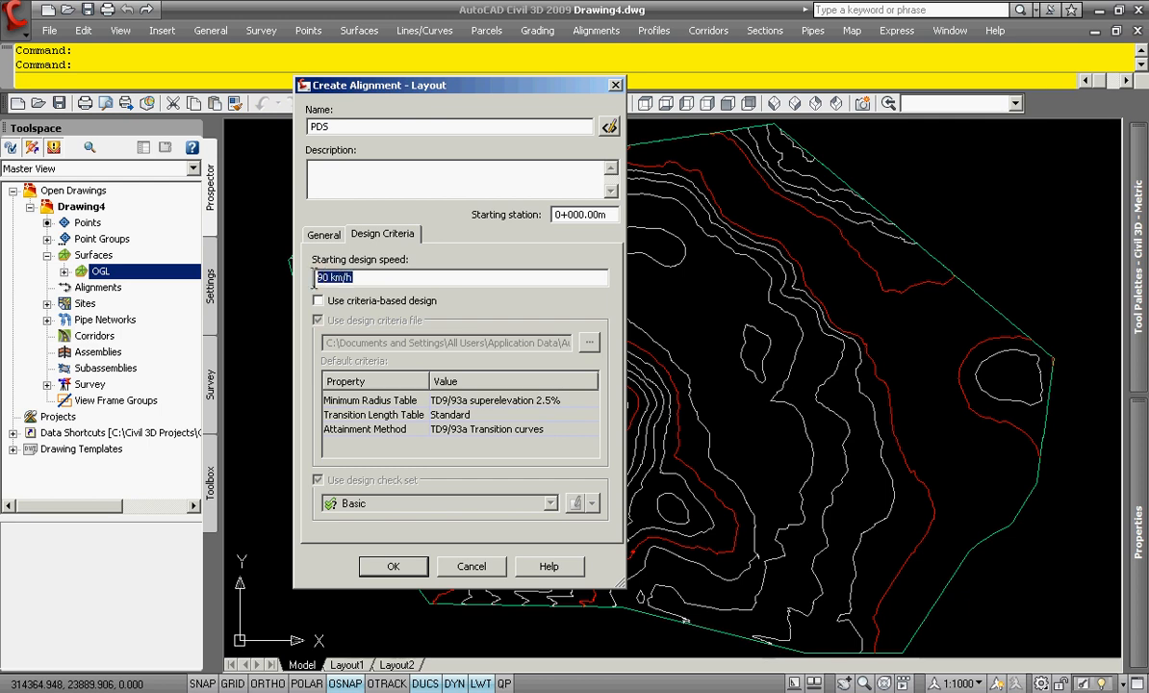
click(318, 300)
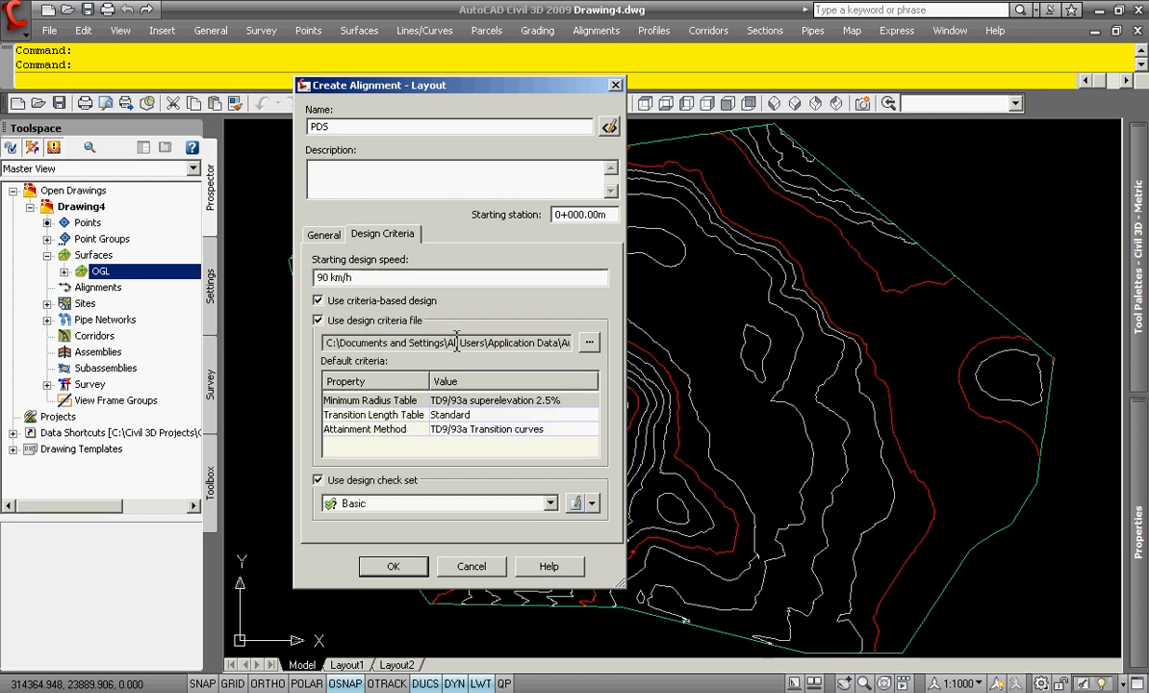
Load Arahan Teknik JKR 8_86.xml as the alignment's design criteria file
click(589, 347)
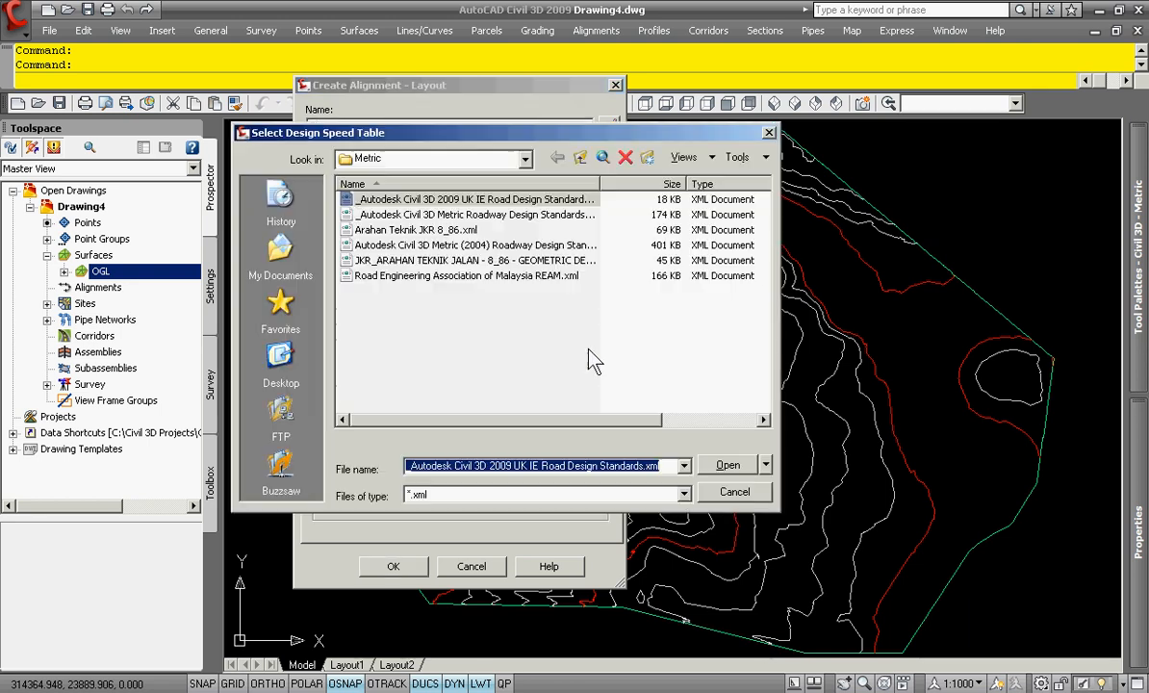
click(393, 232)
click(389, 277)
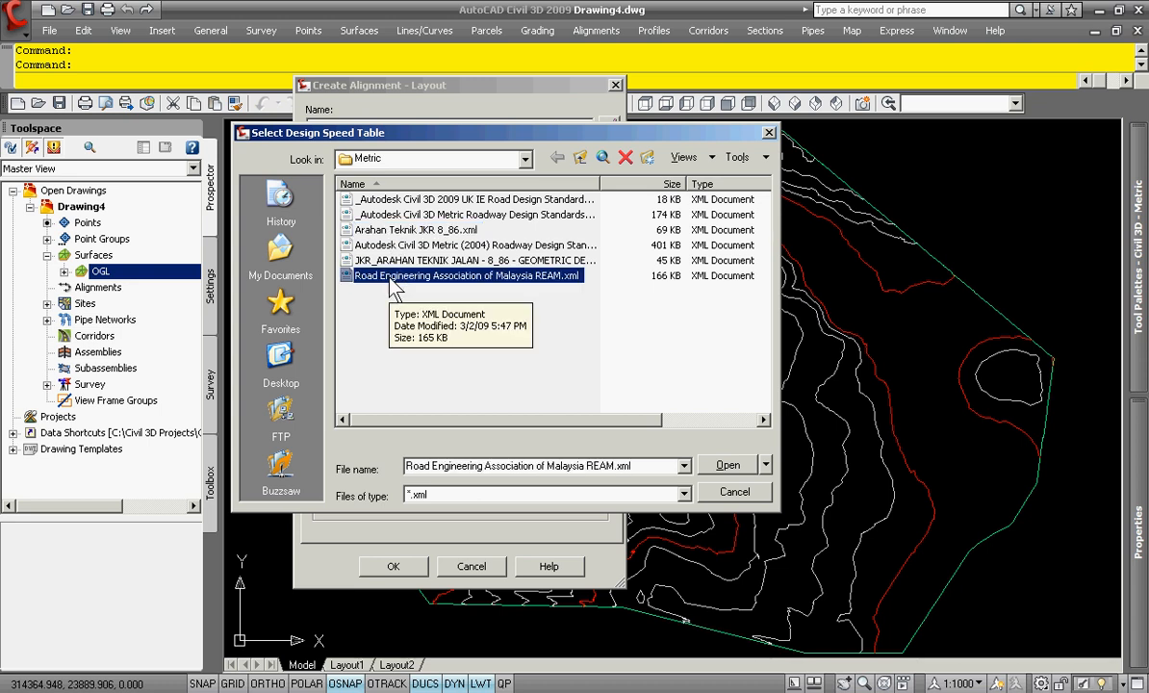
click(410, 230)
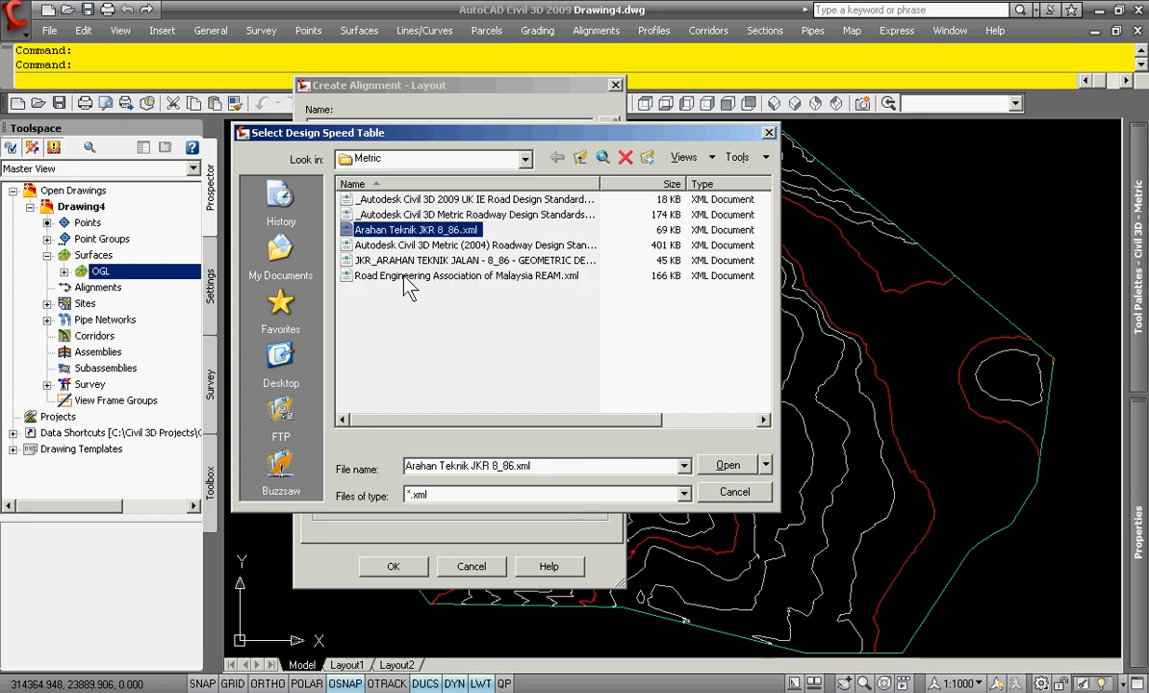
click(381, 275)
click(406, 231)
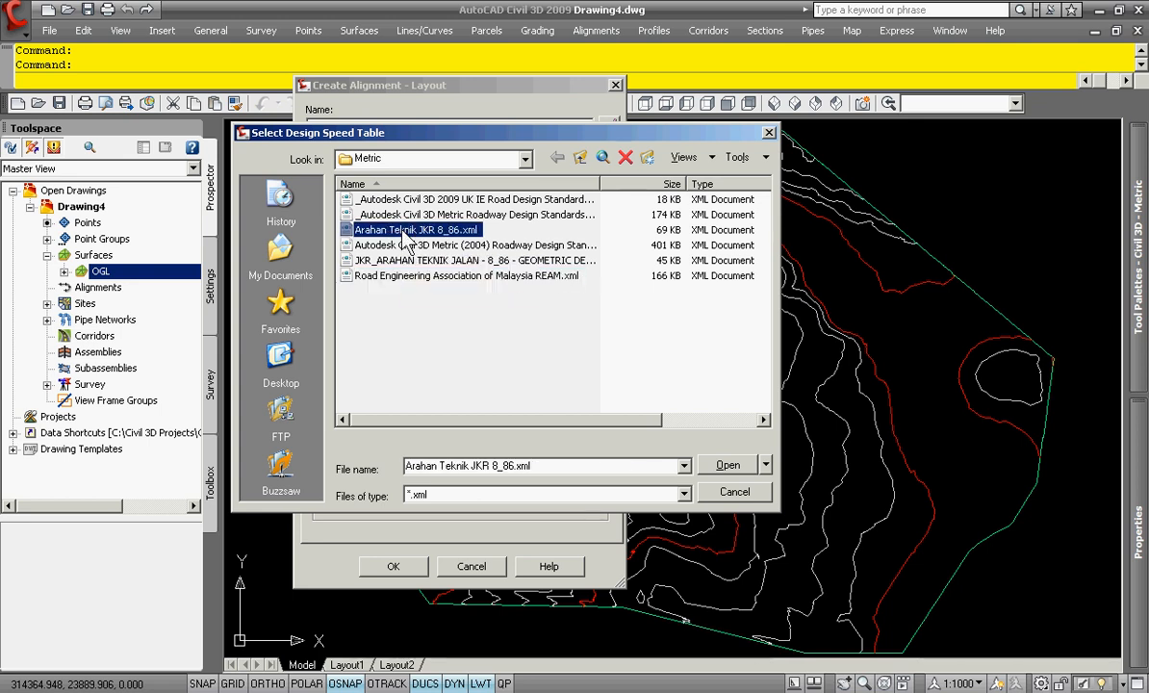
click(404, 276)
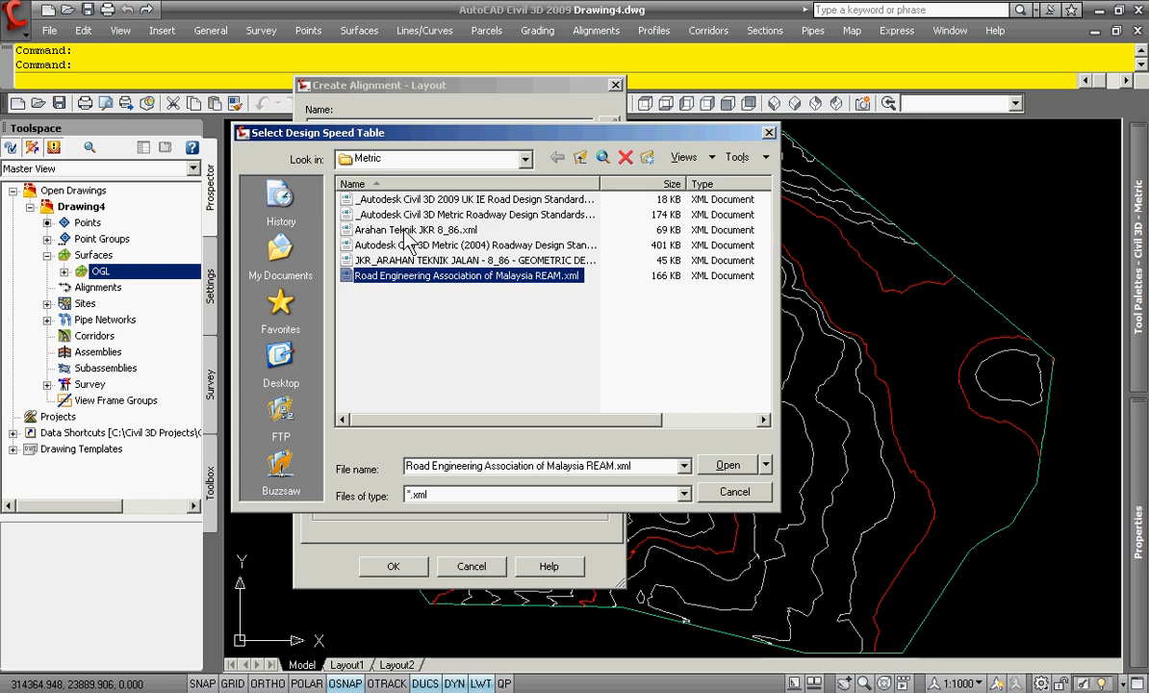
click(385, 230)
click(411, 275)
click(412, 232)
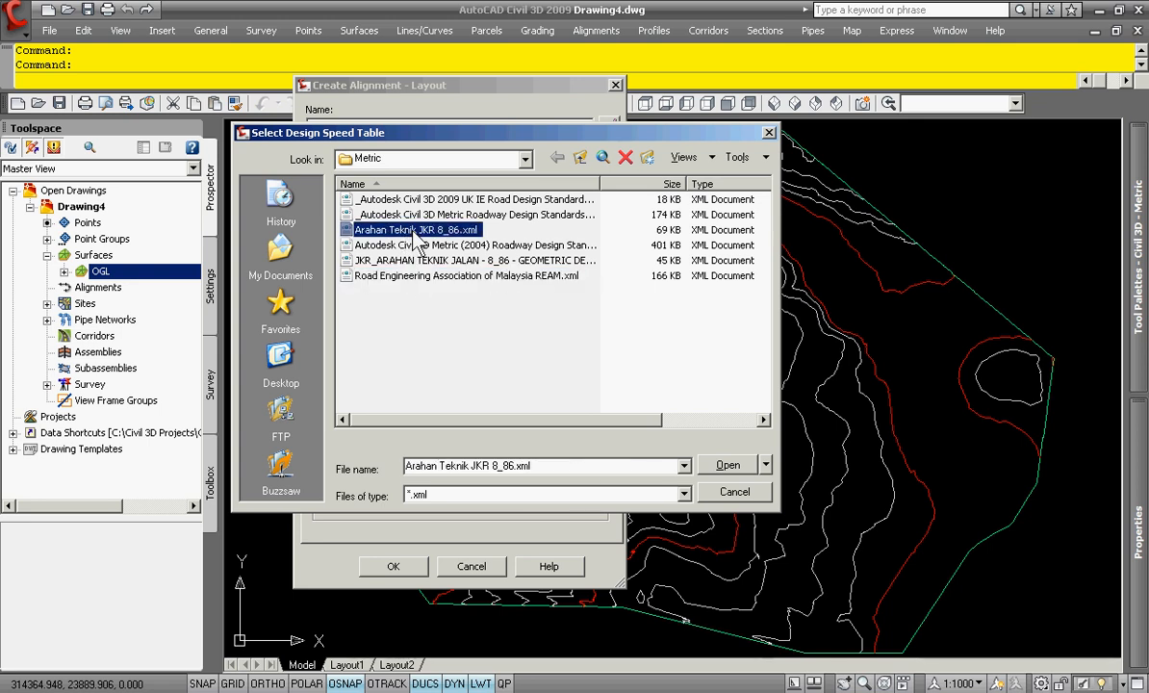
click(411, 276)
click(414, 233)
click(412, 276)
click(416, 232)
click(727, 467)
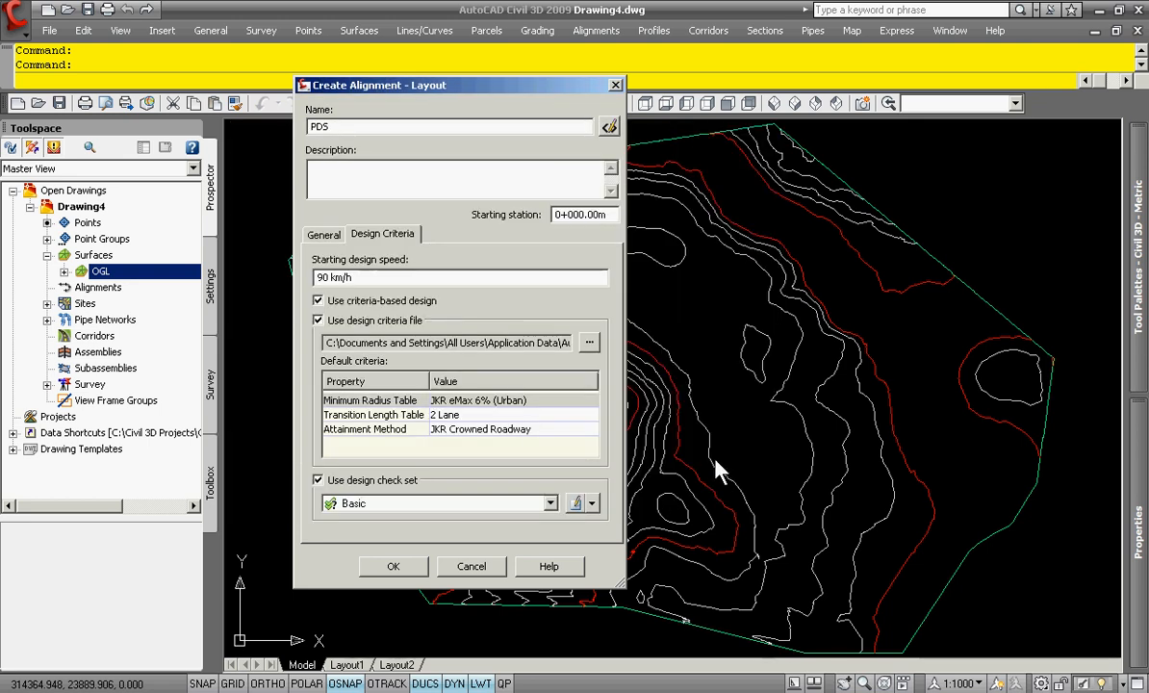
Choose JKR eMax 6% (Urban) as minimum radius table, 2 Lane as transition length table and JKR Crowned Roadway as attainment method
drag(355, 278, 314, 278)
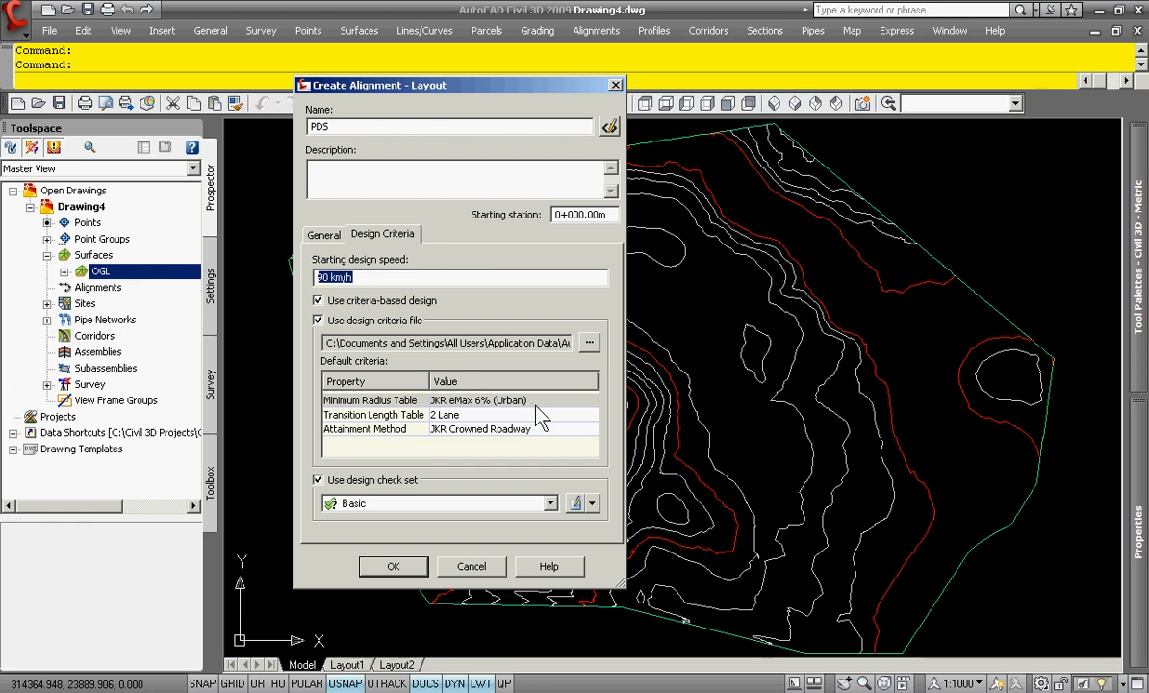
click(501, 400)
click(501, 400)
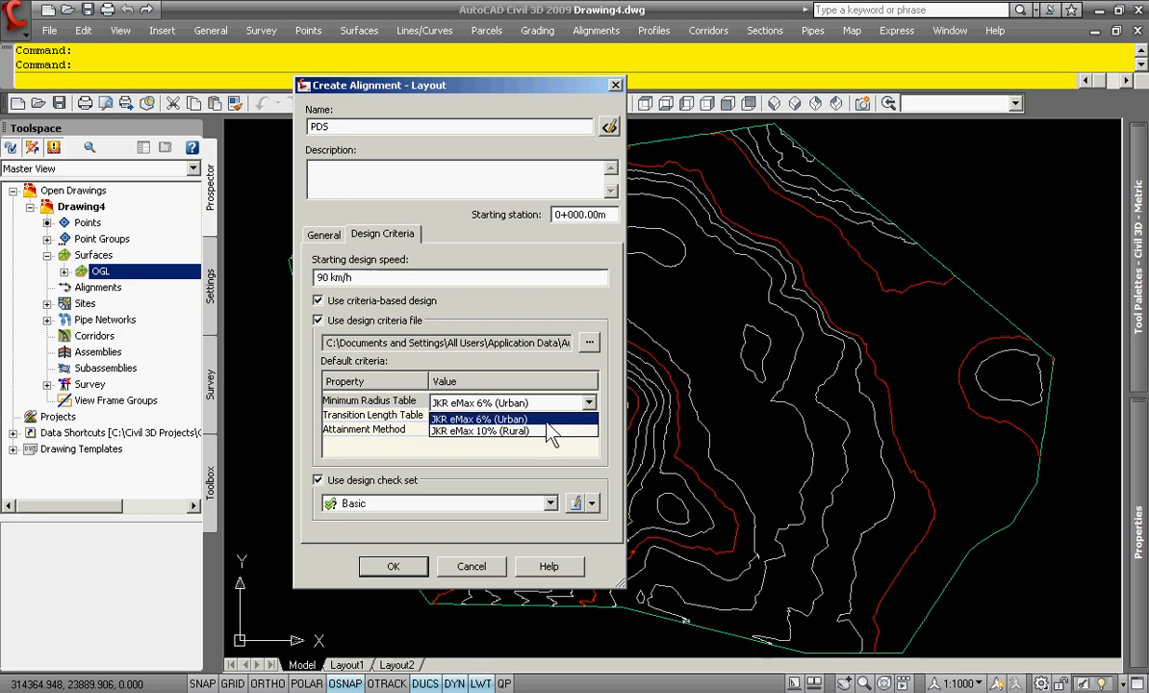
click(547, 424)
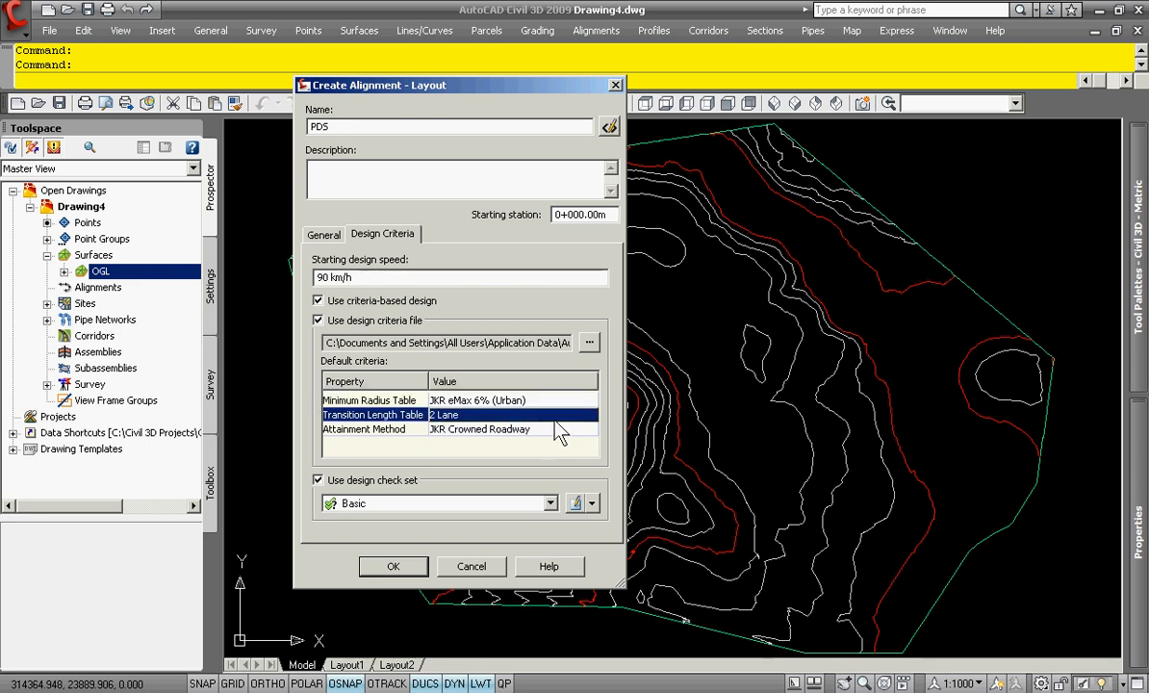
click(556, 421)
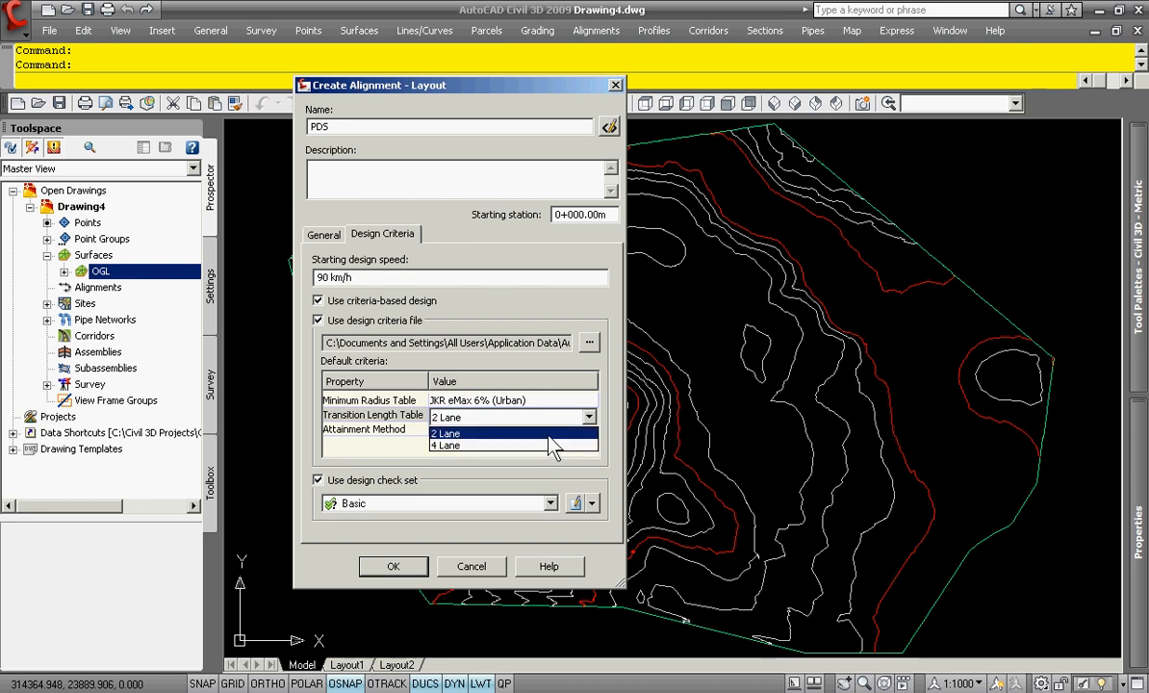
click(549, 436)
click(549, 430)
click(548, 428)
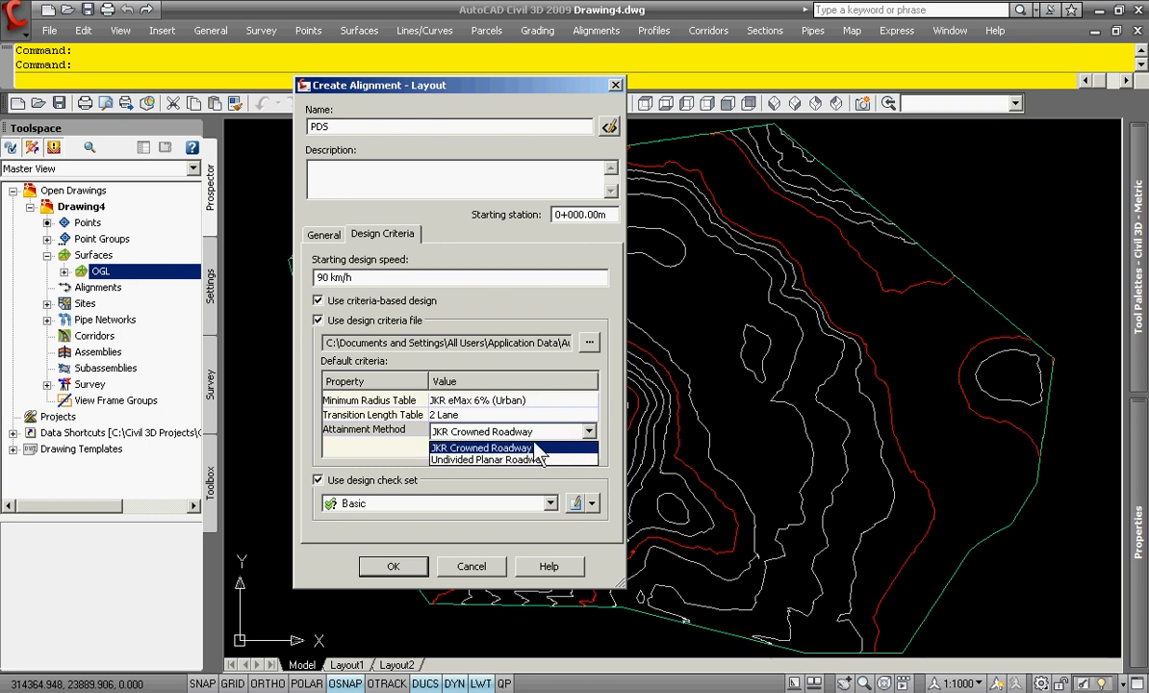
click(537, 448)
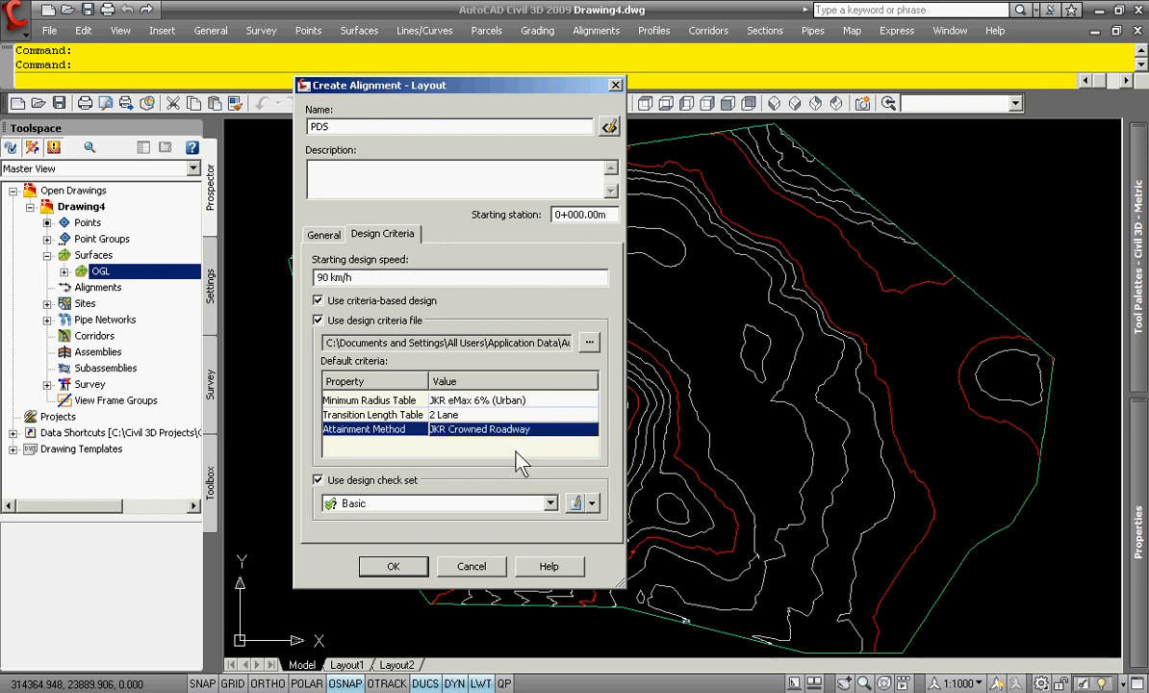
Disable the design check set and accept the PDS alignment settings with no site assigned
click(397, 481)
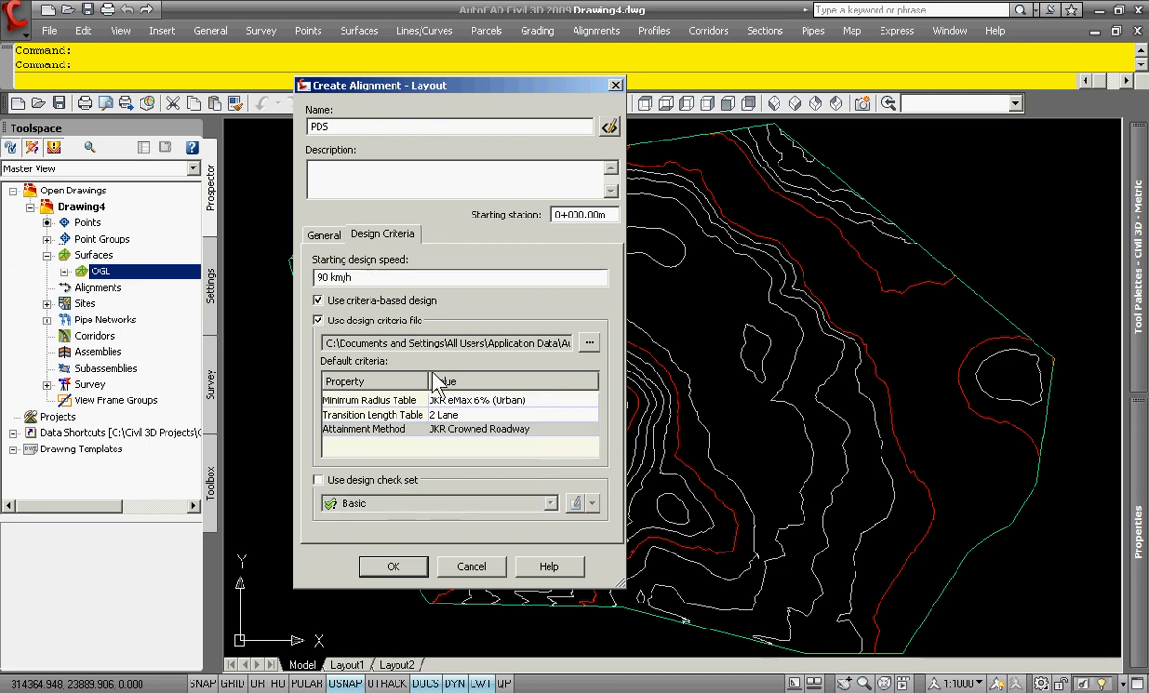
click(308, 234)
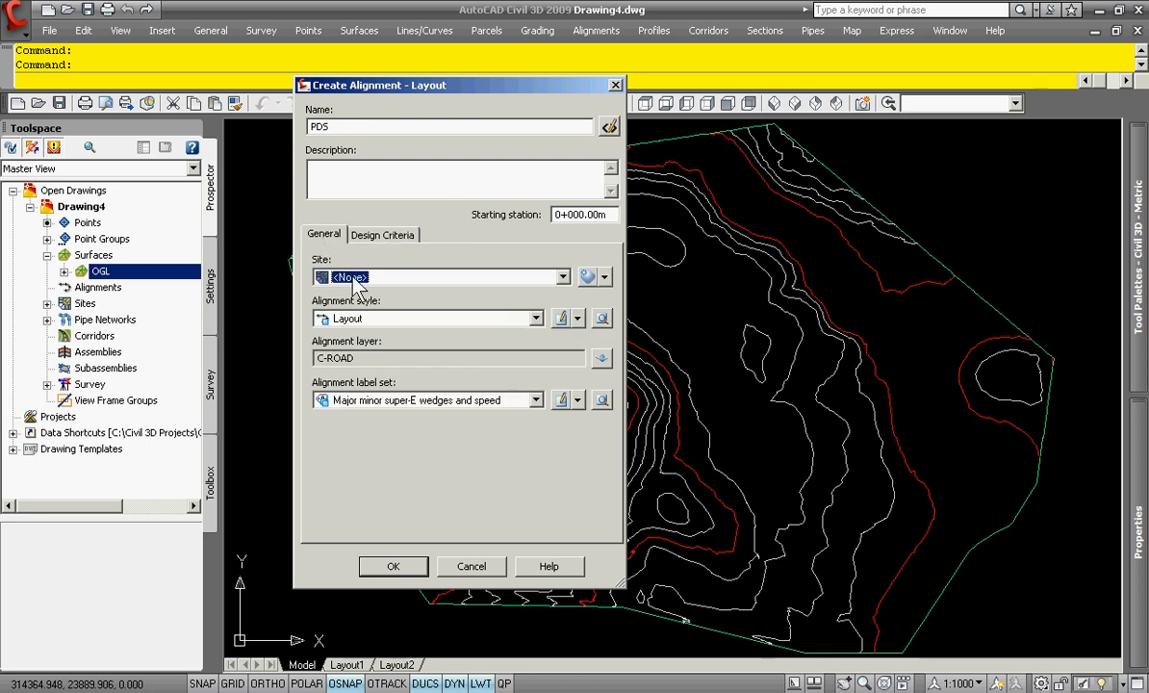
click(406, 574)
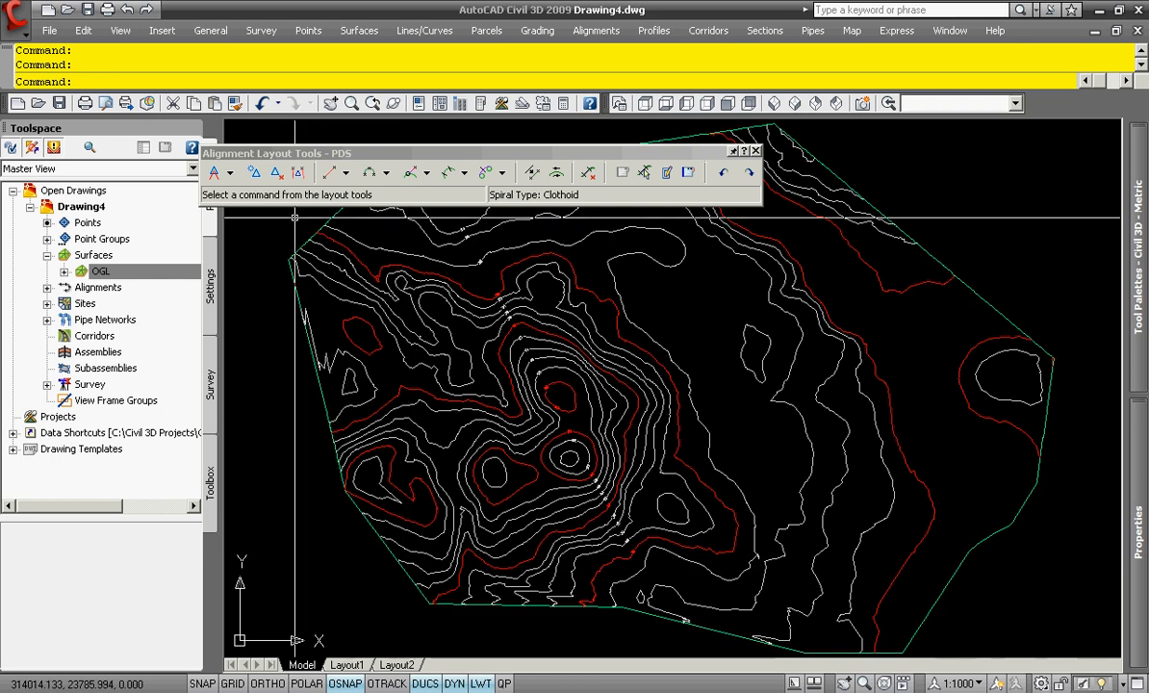
Inspect the curve and spiral settings, including the spiral types, spiral lengths, curve radius and A values, without changing them
click(230, 173)
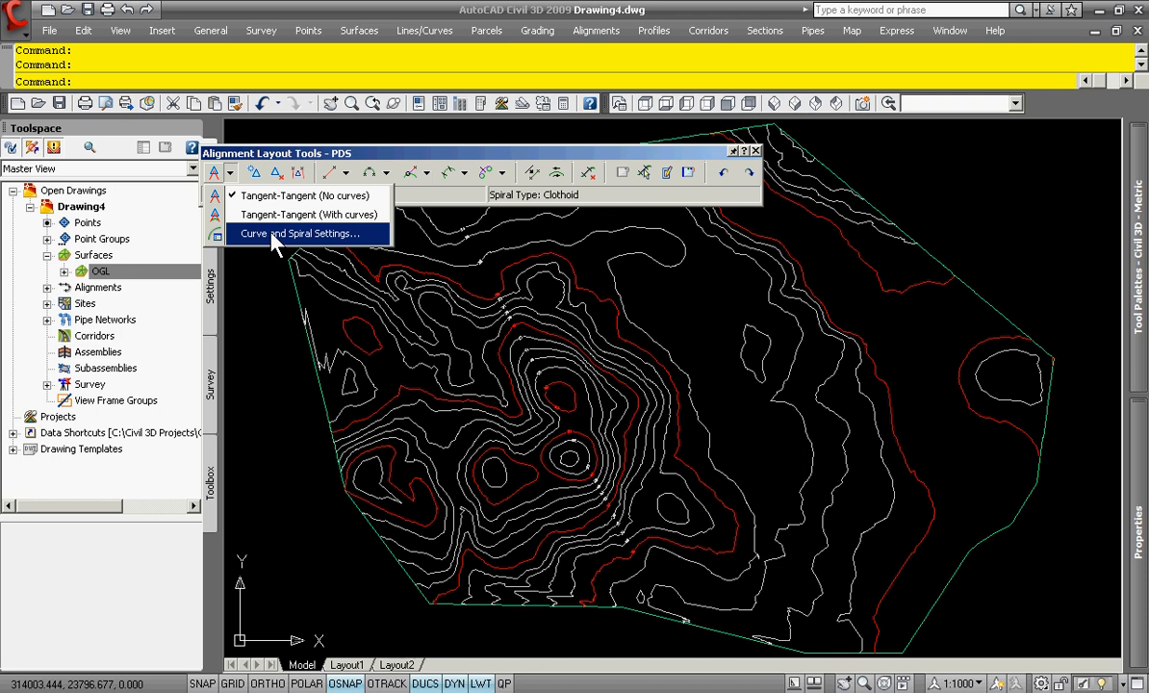
click(374, 234)
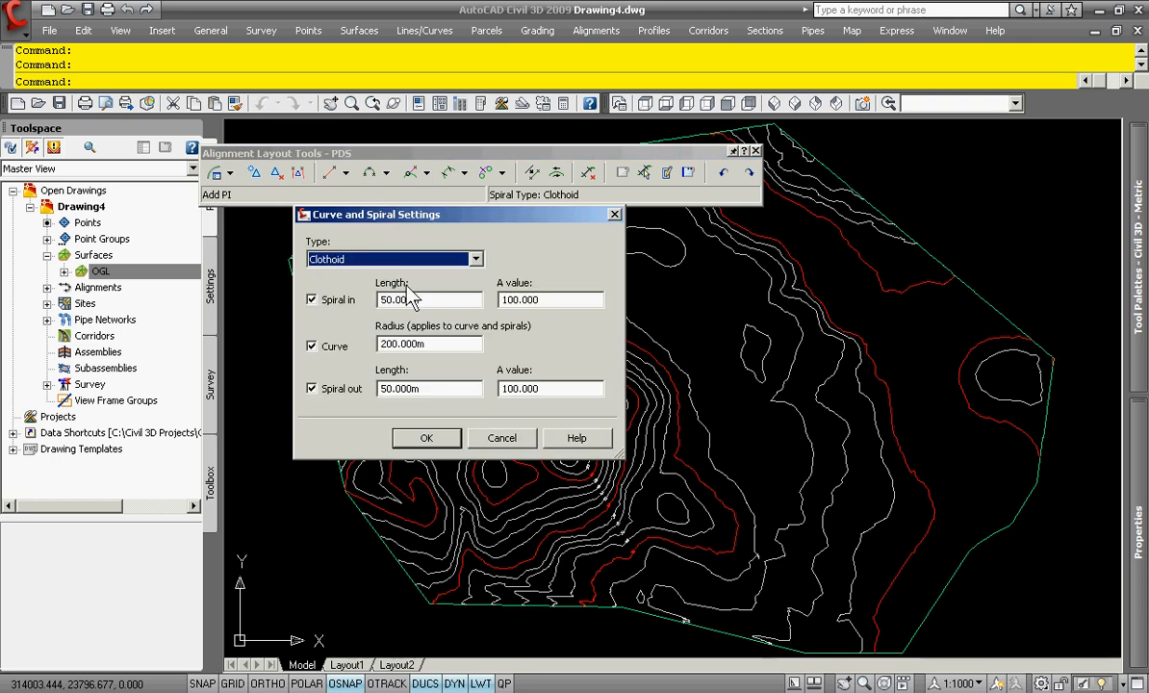
click(432, 259)
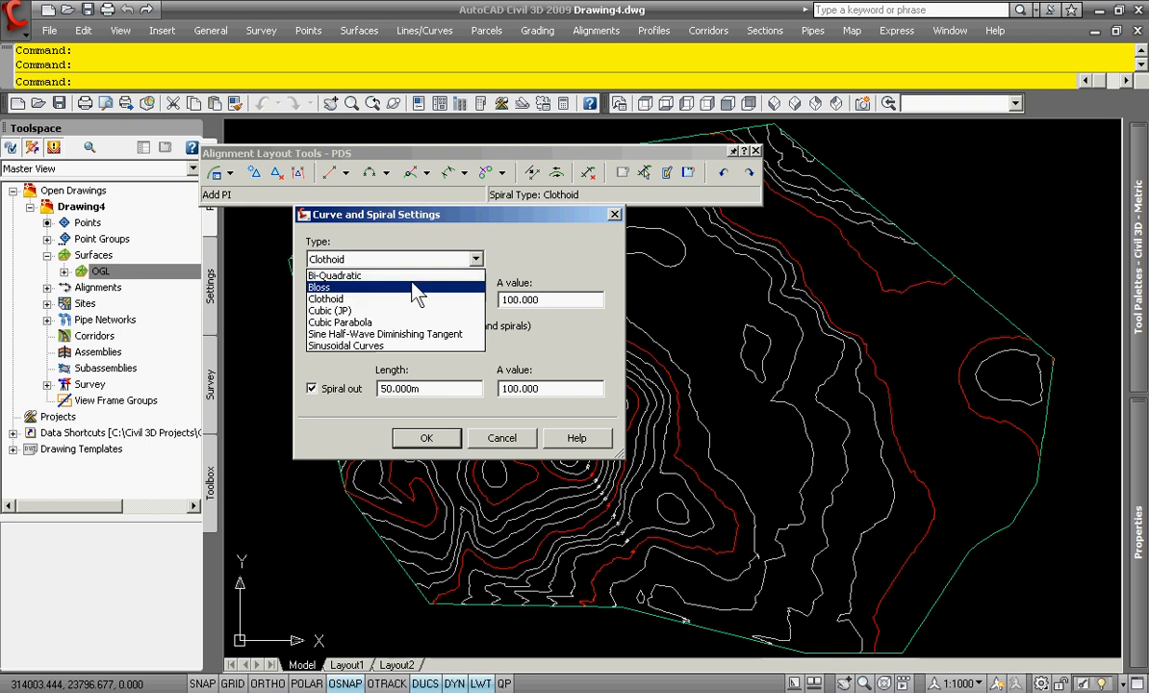
click(511, 276)
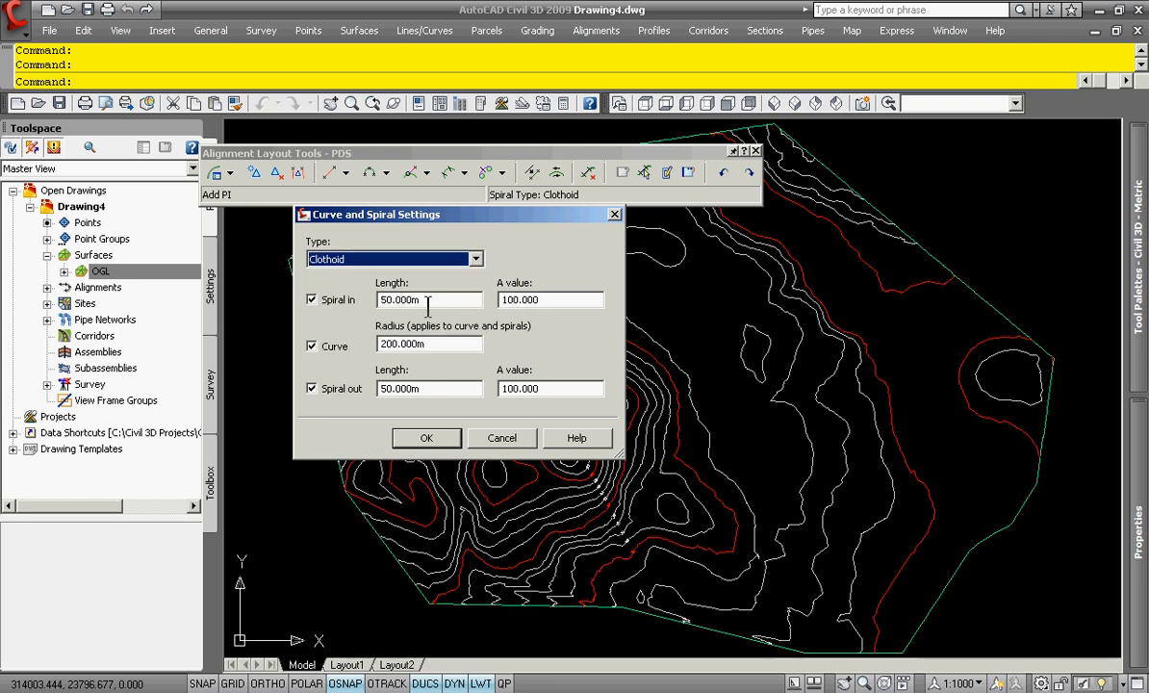
double_click(401, 299)
double_click(400, 344)
double_click(412, 389)
double_click(520, 389)
double_click(514, 301)
click(502, 438)
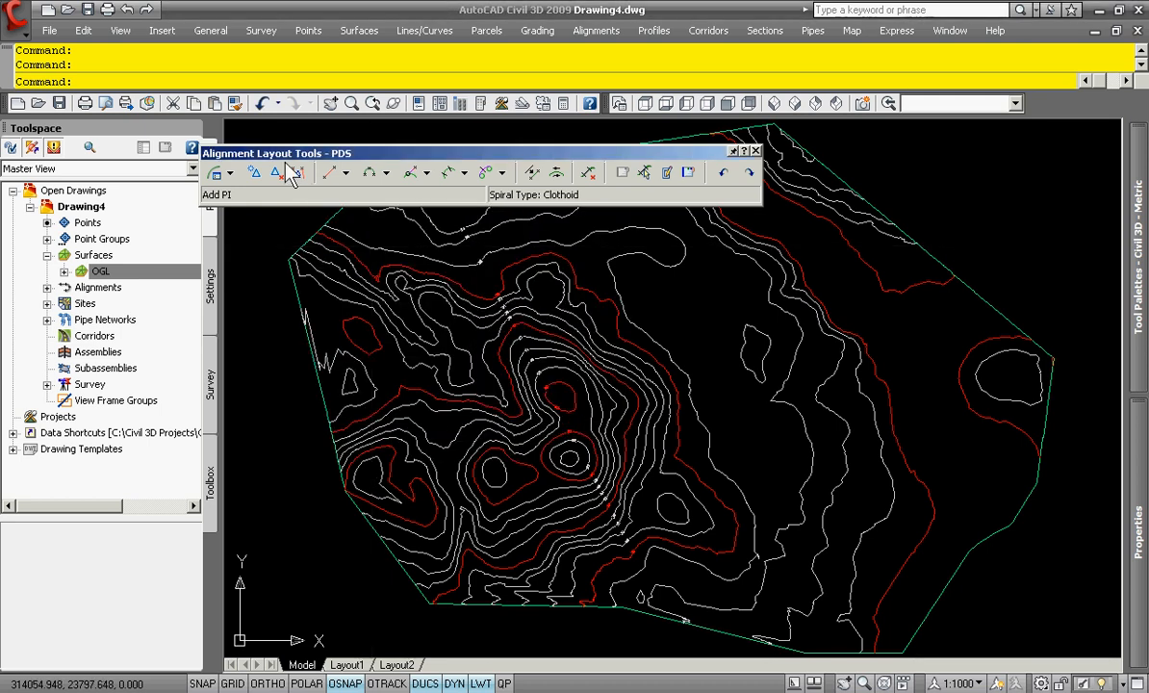
Draw the PDS alignment as tangents with curves, about 407 m long, from the surface's southern edge past the hills' east side to the north
click(230, 173)
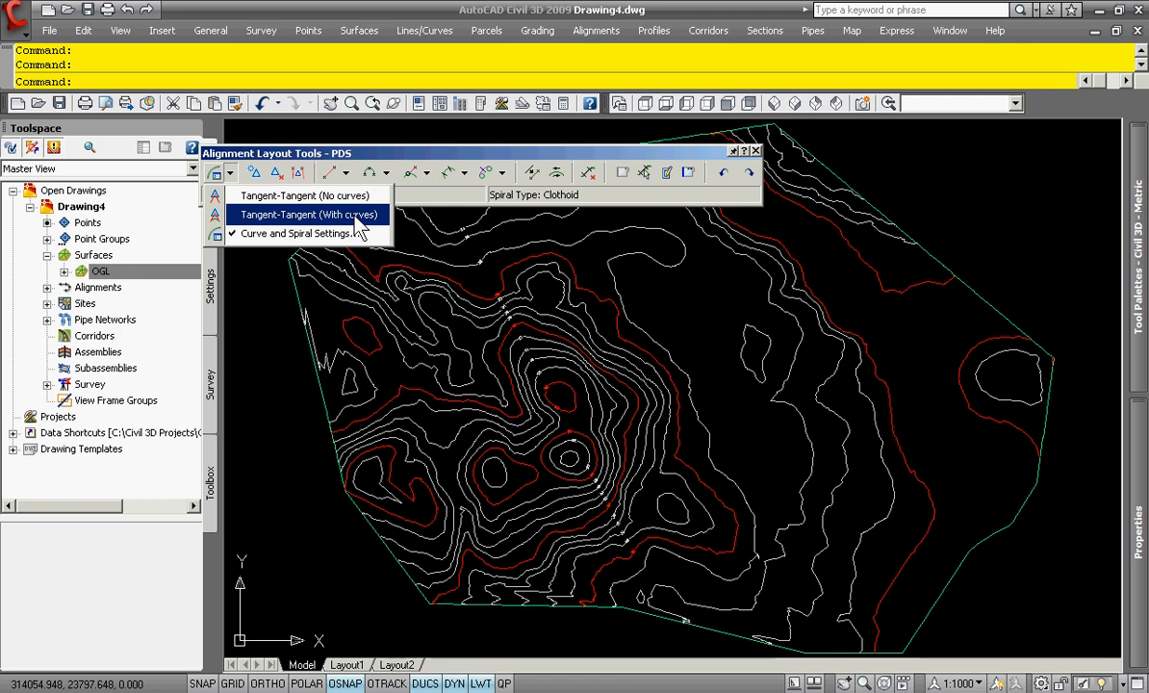
click(356, 216)
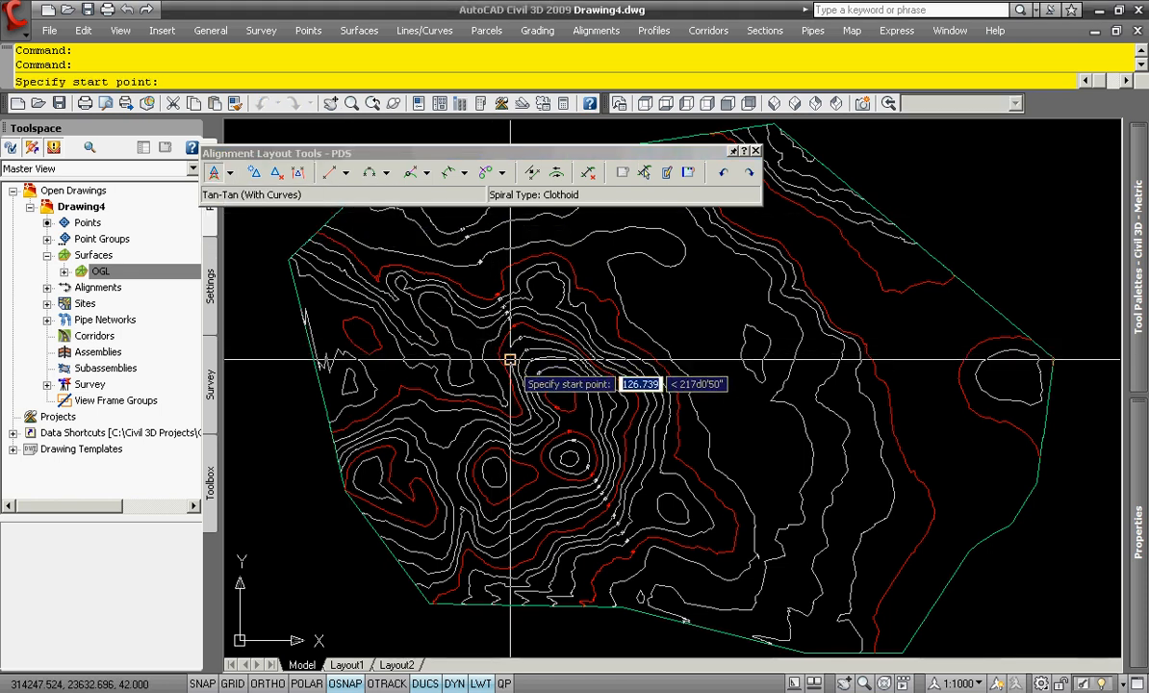
click(572, 614)
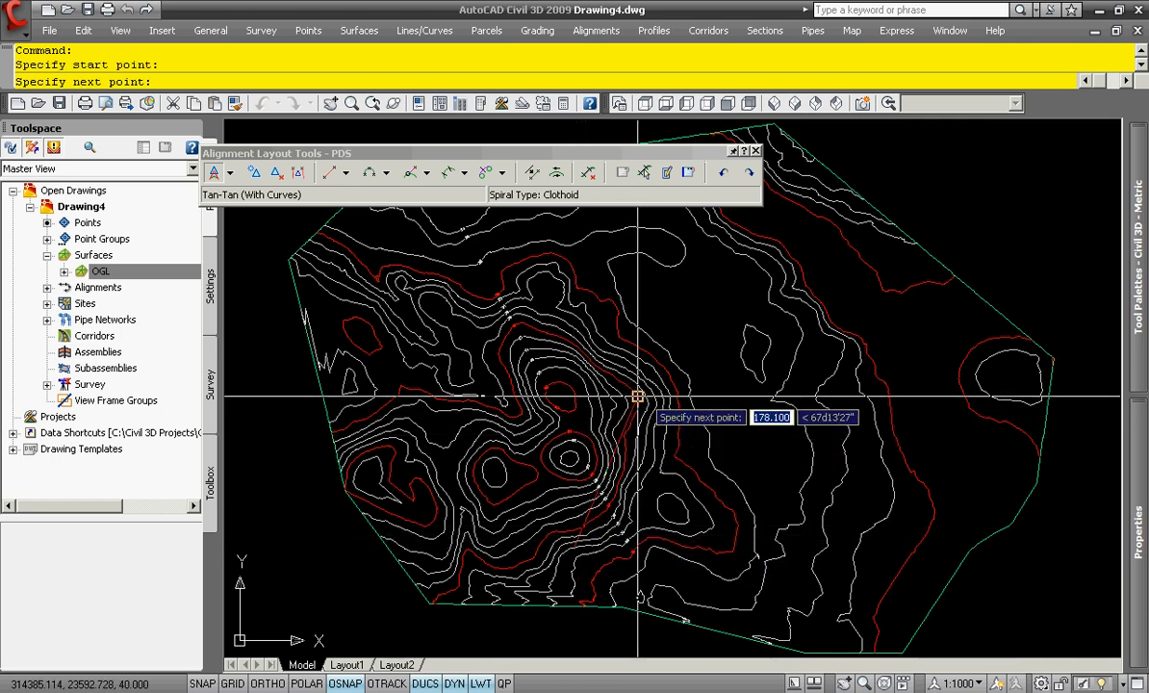
click(607, 391)
click(644, 392)
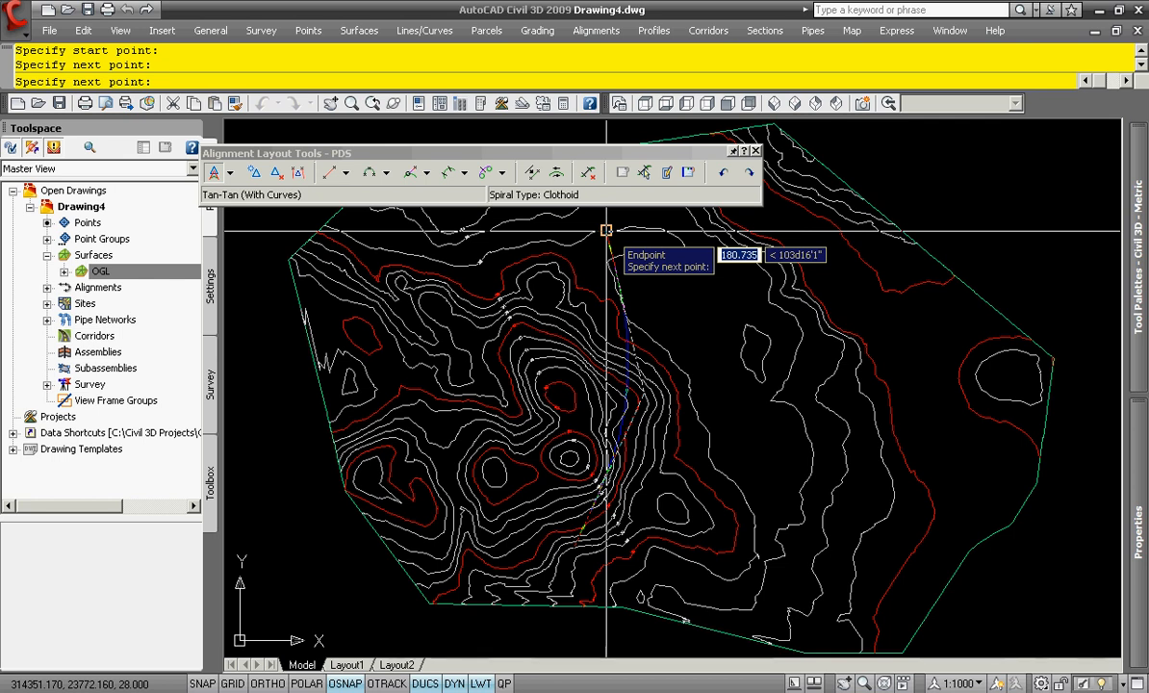
scroll(606, 232, up, 4)
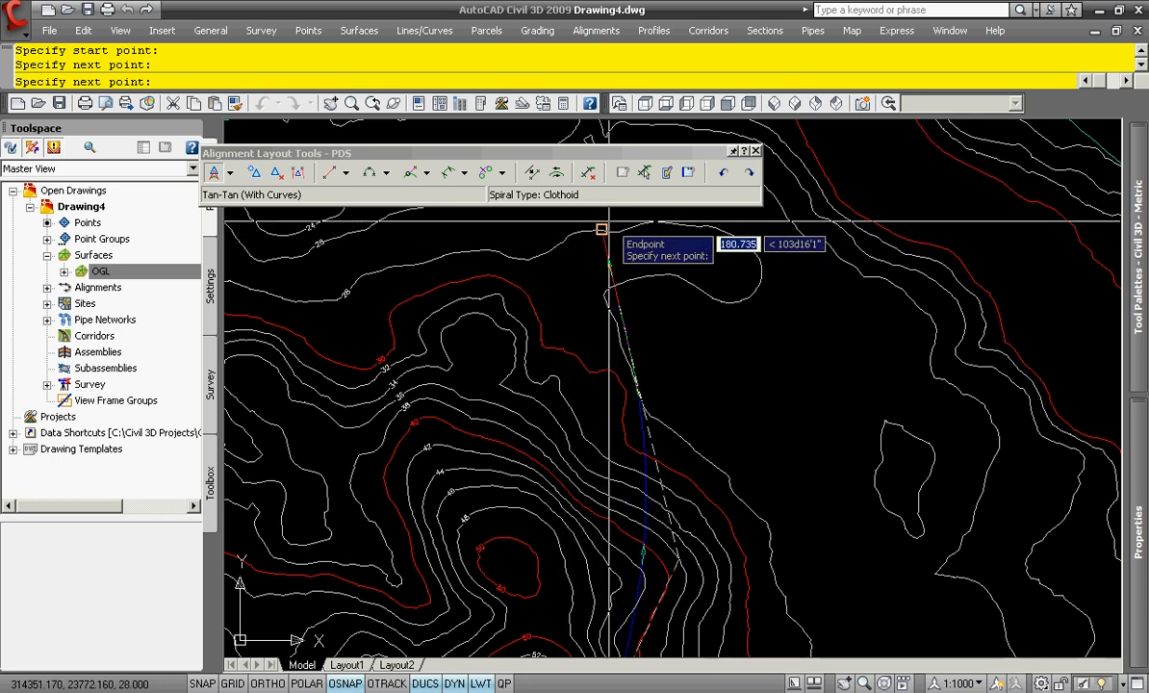
scroll(609, 221, down, 3)
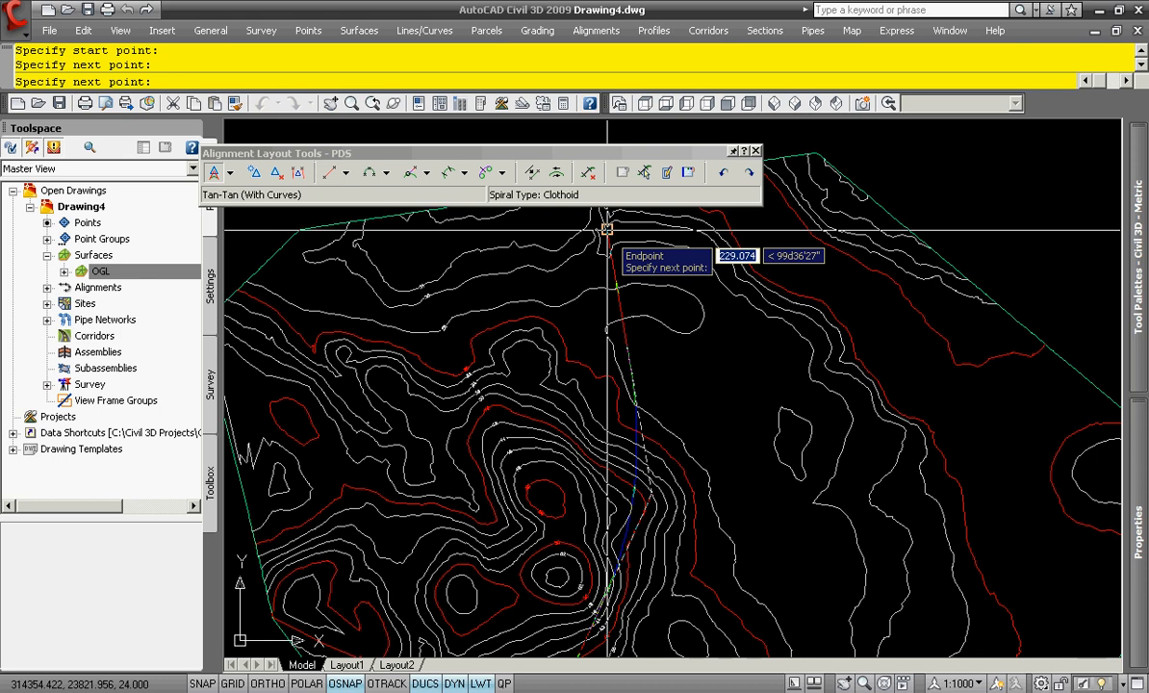
click(606, 229)
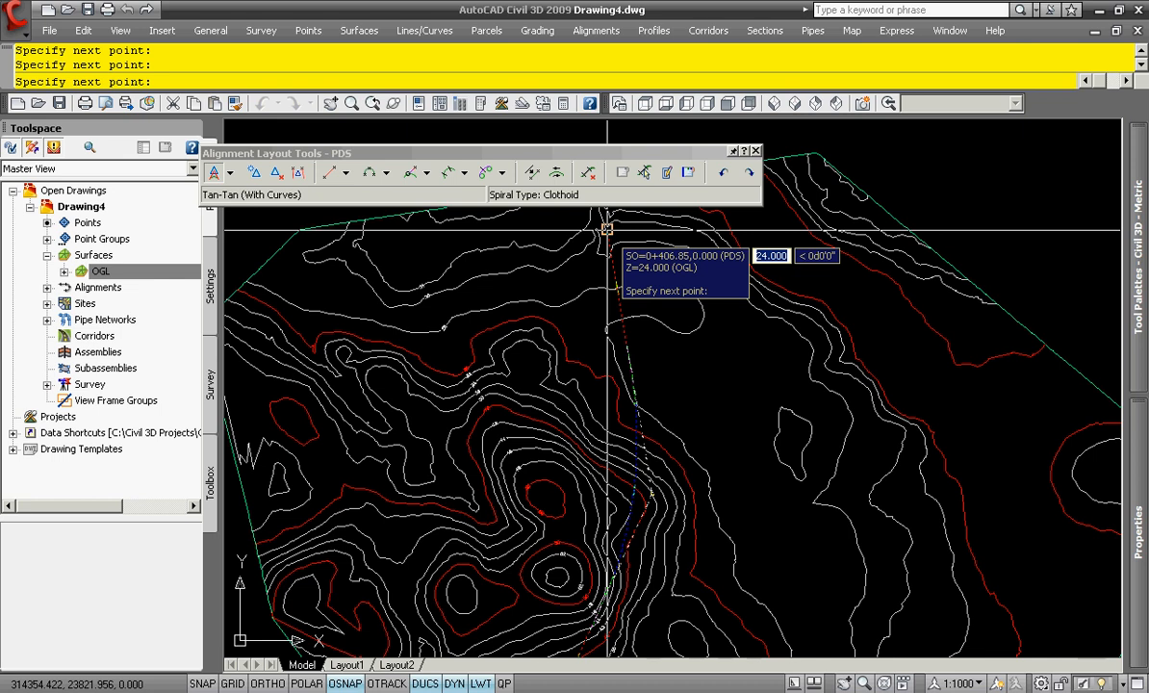
key(Return)
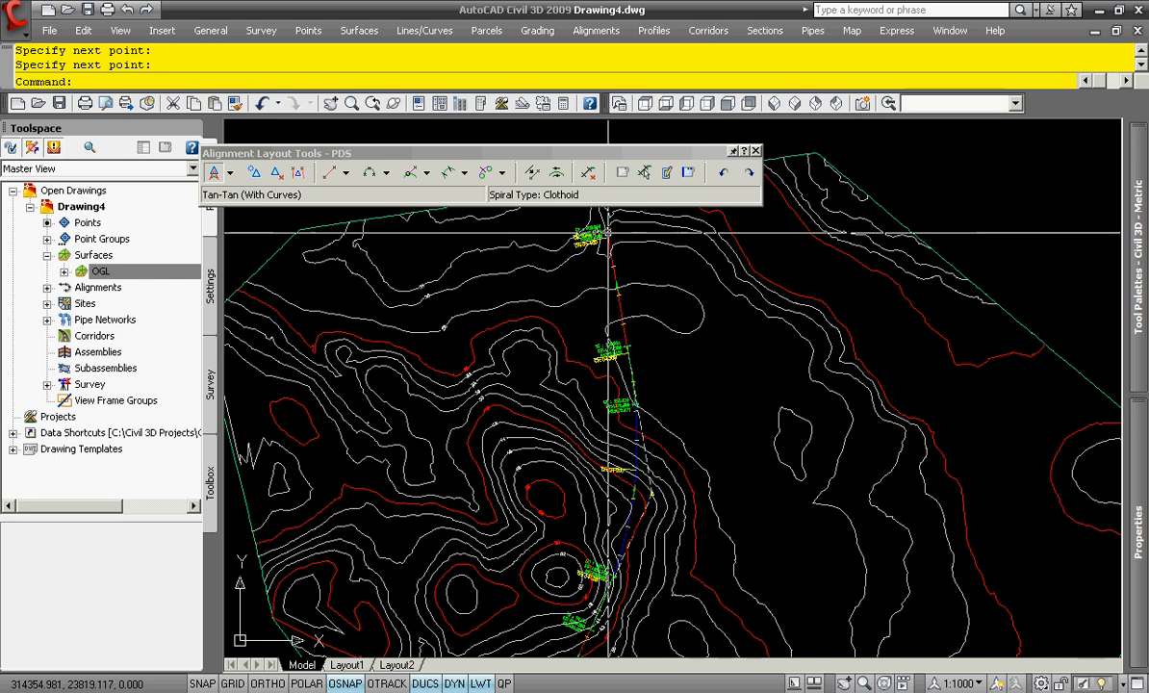
click(756, 152)
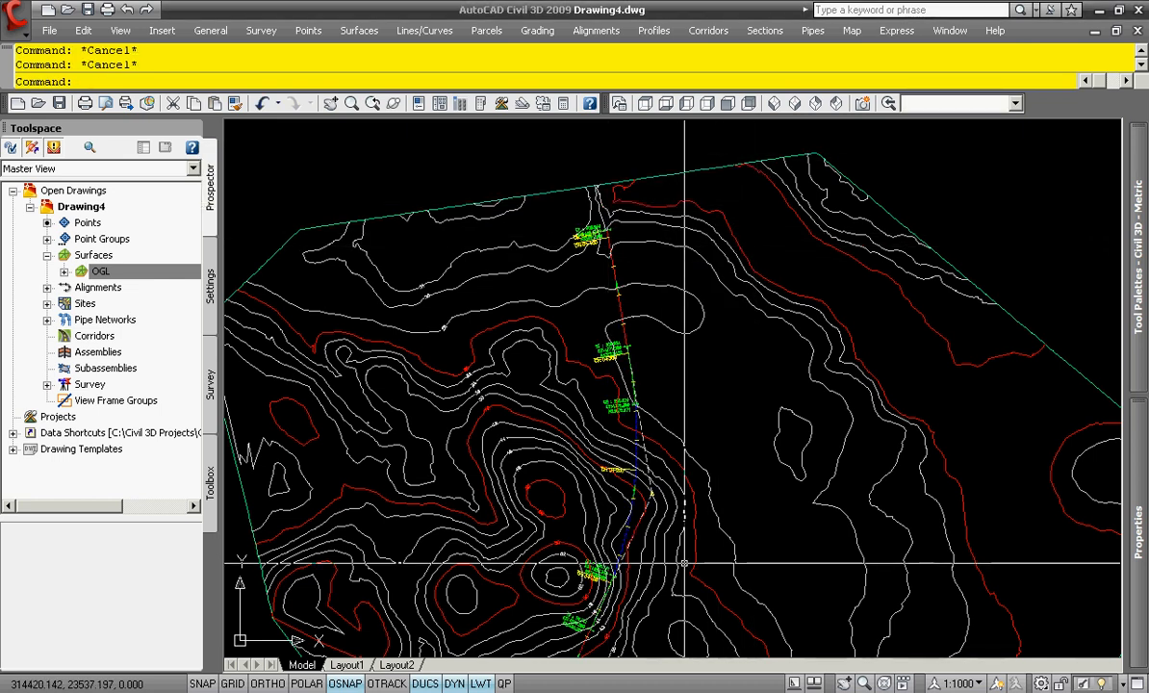
Examine the PDS alignment's geometry point and chainage labels from its southern start along the spirals and curve to its northern end
middle_drag(684, 563, 690, 378)
scroll(548, 500, up, 8)
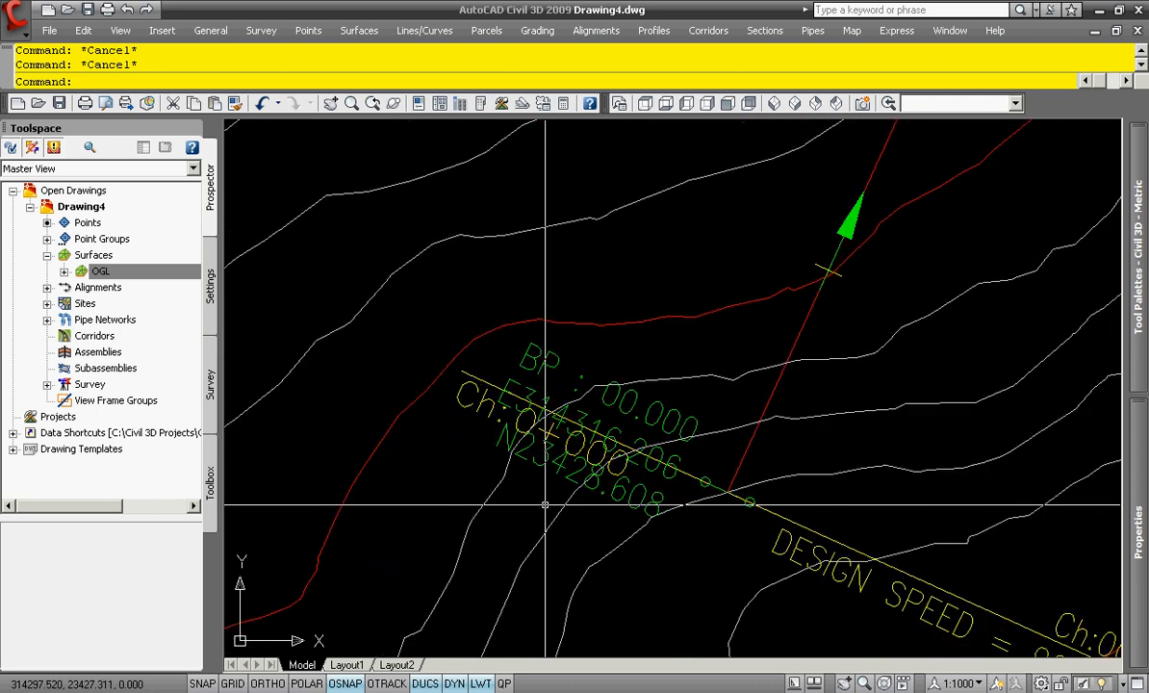
mouse_move(792, 231)
middle_down()
mouse_move(770, 320)
mouse_move(652, 603)
middle_up()
middle_drag(699, 410, 624, 556)
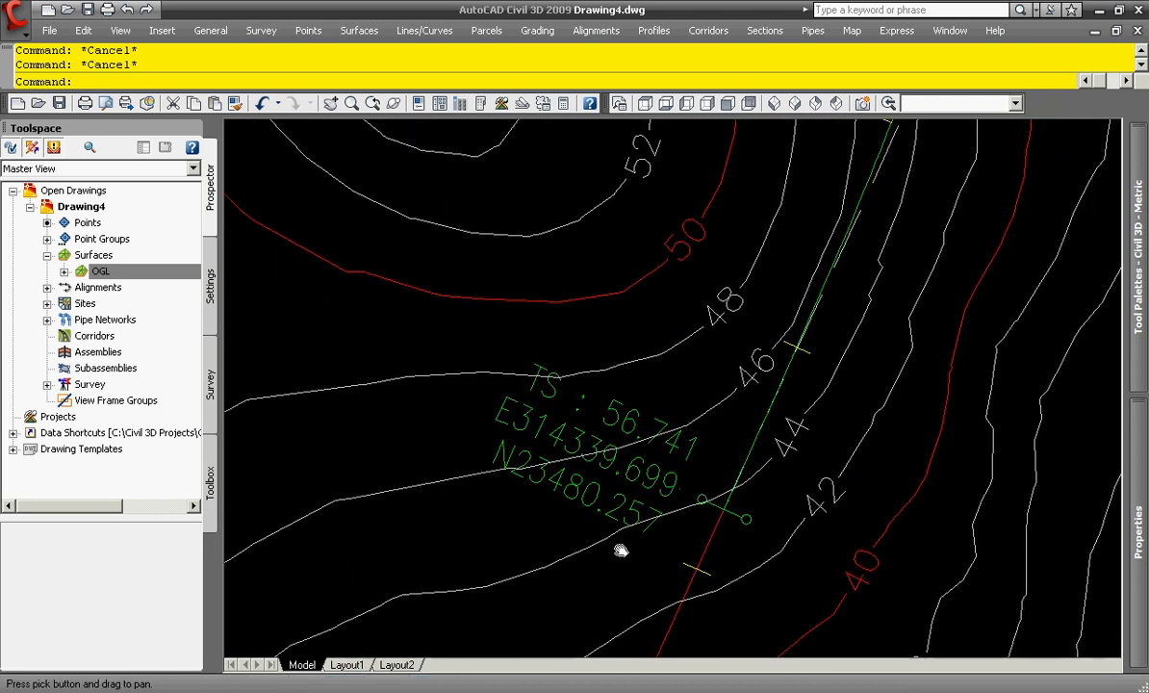
scroll(592, 451, down, 2)
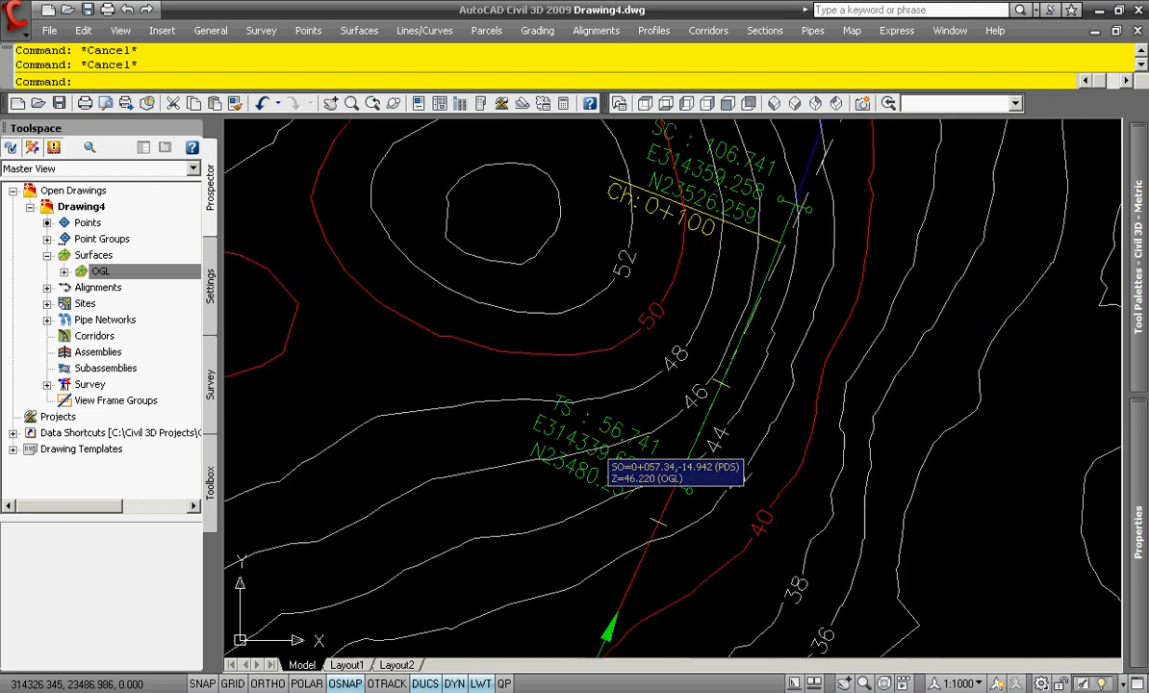
mouse_move(698, 273)
middle_down()
mouse_move(688, 292)
mouse_move(616, 326)
mouse_move(594, 436)
mouse_move(574, 469)
middle_up()
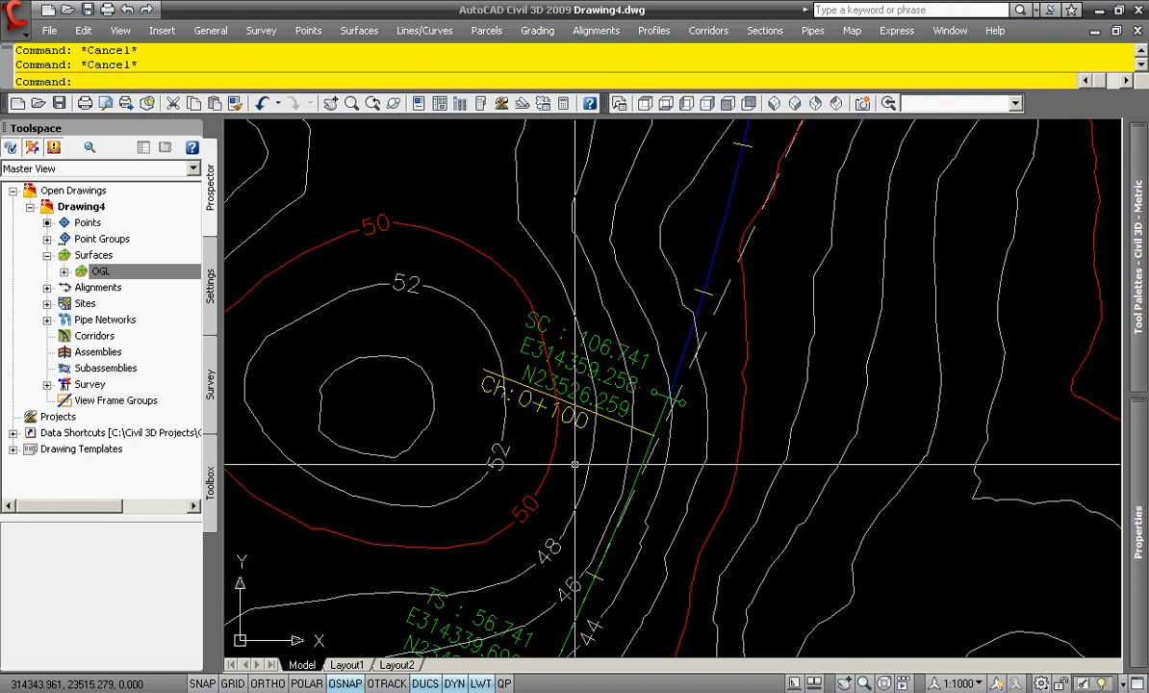
middle_drag(662, 266, 538, 648)
mouse_move(575, 278)
middle_down()
mouse_move(523, 660)
mouse_move(522, 648)
middle_up()
mouse_move(471, 323)
middle_down()
mouse_move(495, 449)
mouse_move(543, 595)
middle_up()
middle_drag(528, 328, 536, 456)
middle_drag(490, 250, 492, 257)
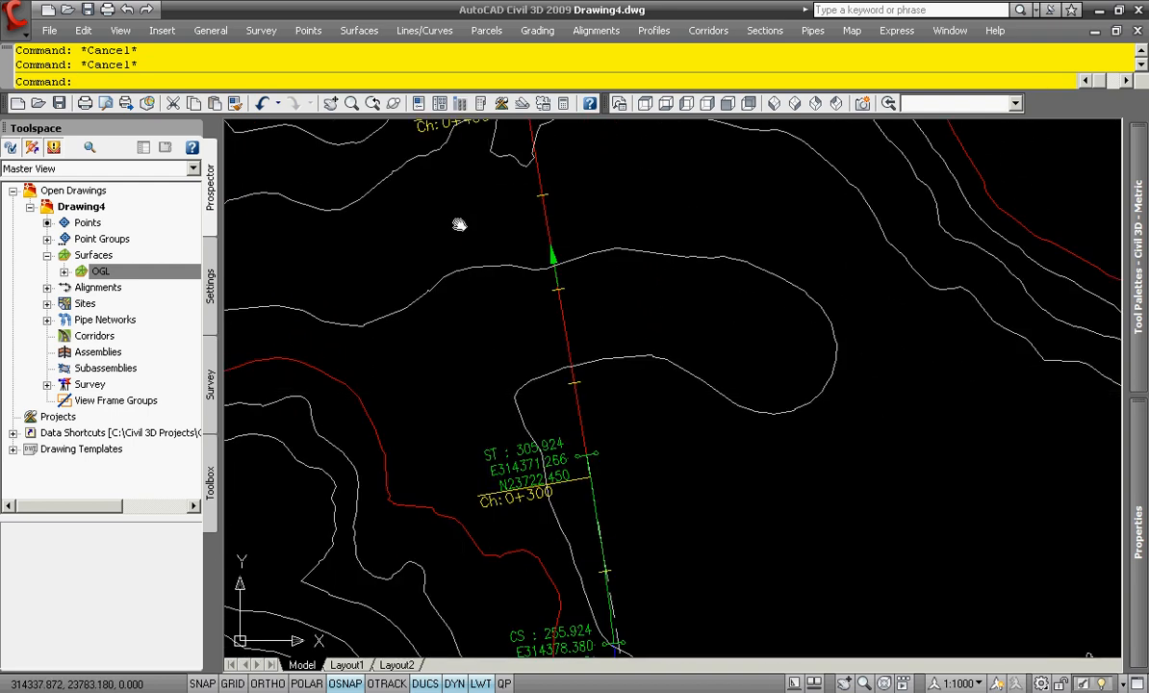
middle_drag(533, 173, 487, 439)
scroll(513, 308, up, 3)
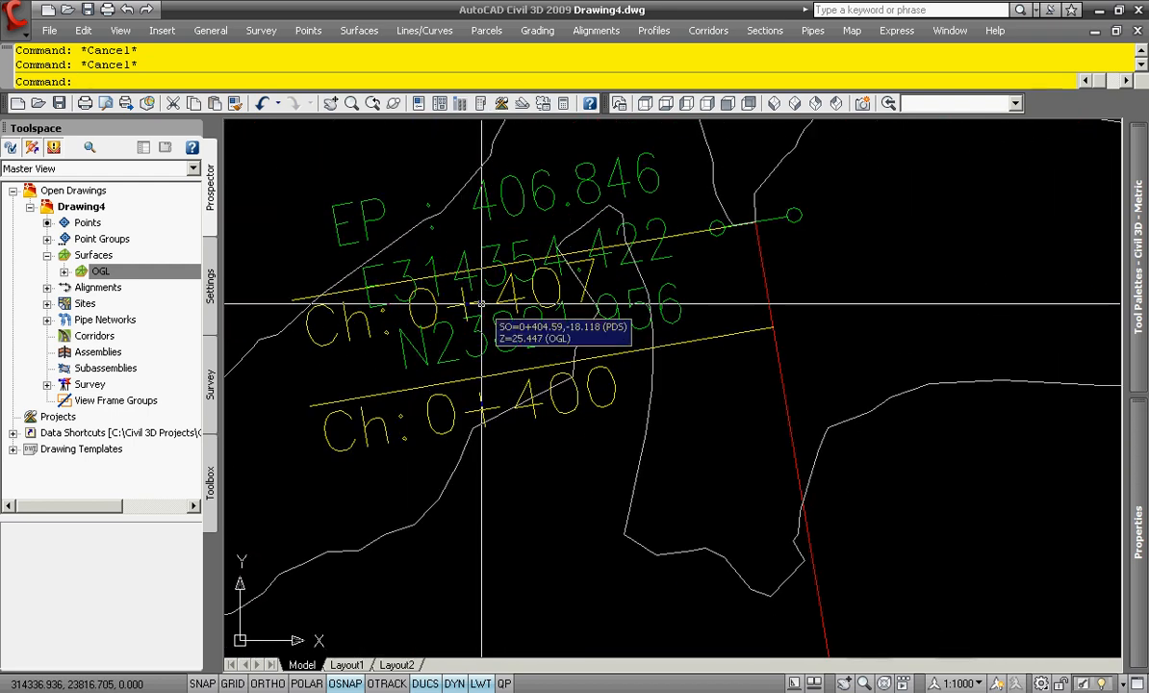
scroll(482, 304, down, 6)
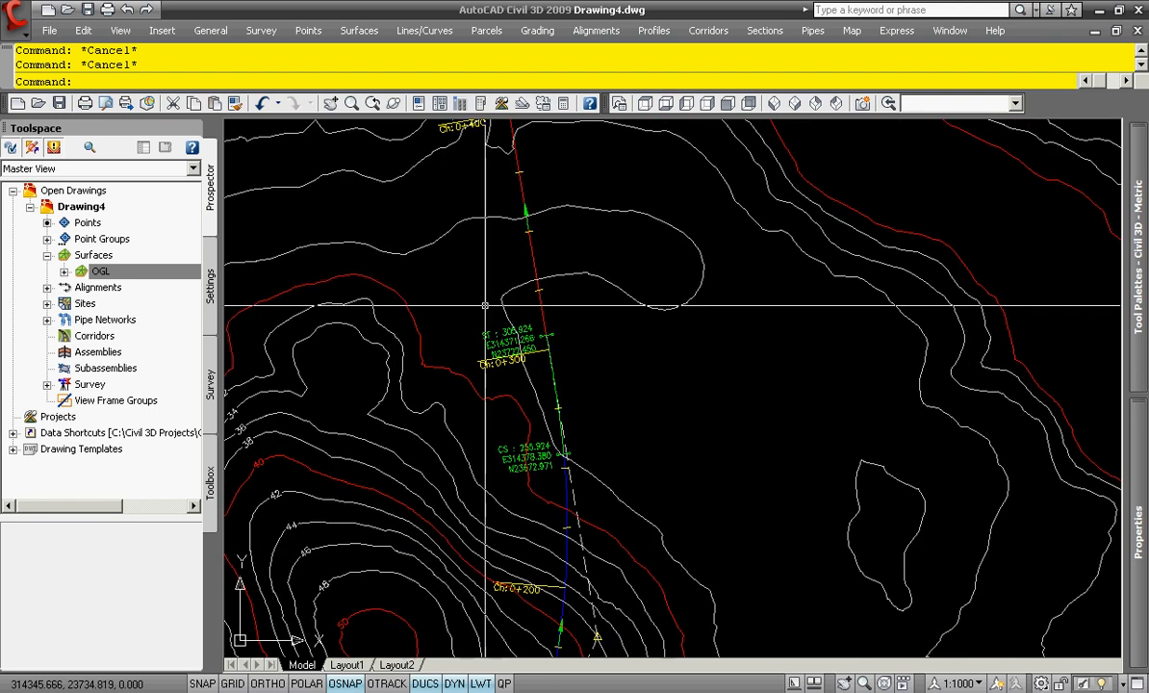
middle_drag(487, 487, 466, 329)
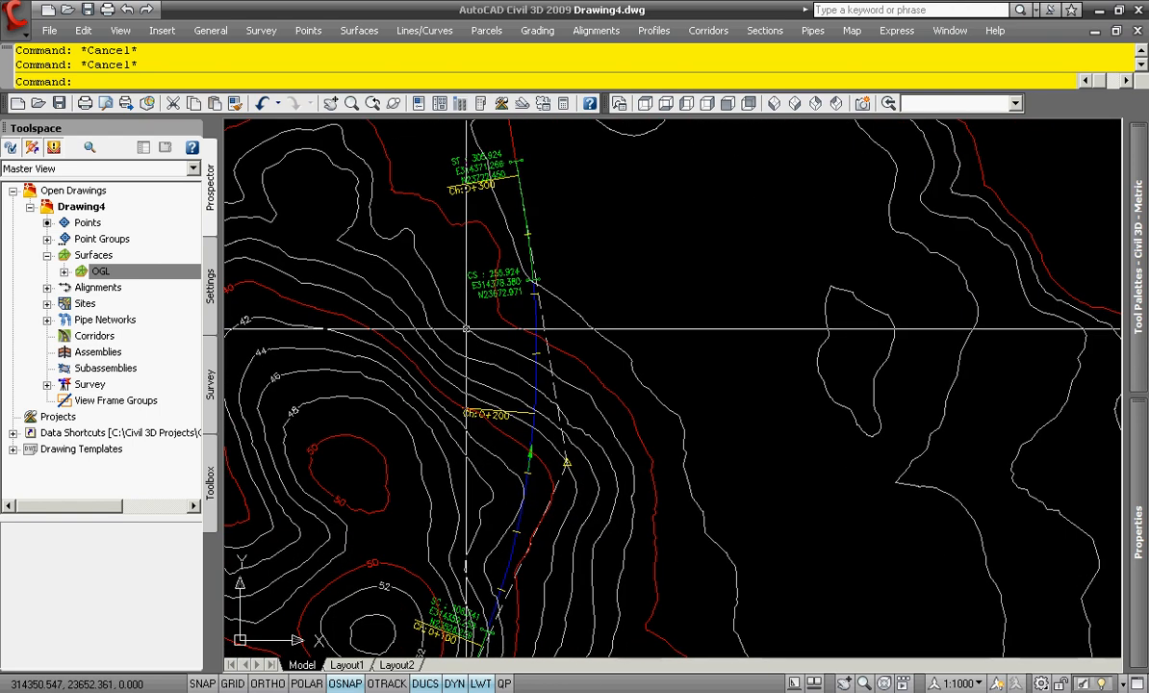
scroll(466, 329, down, 2)
scroll(559, 333, down, 2)
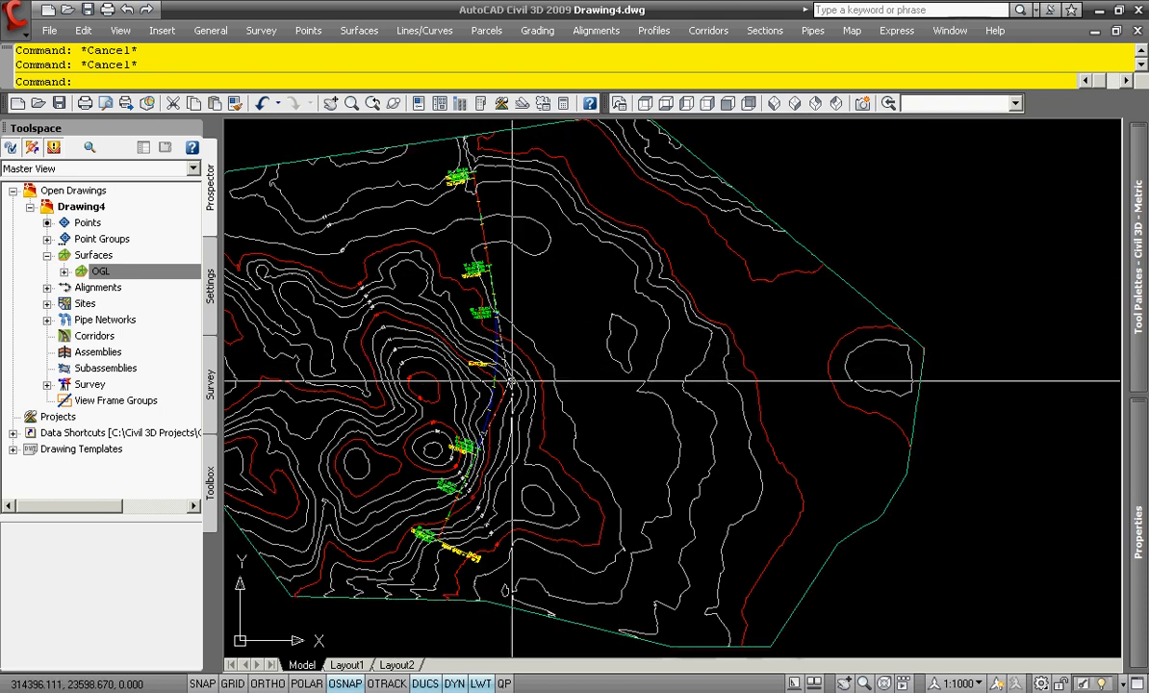
scroll(492, 383, up, 5)
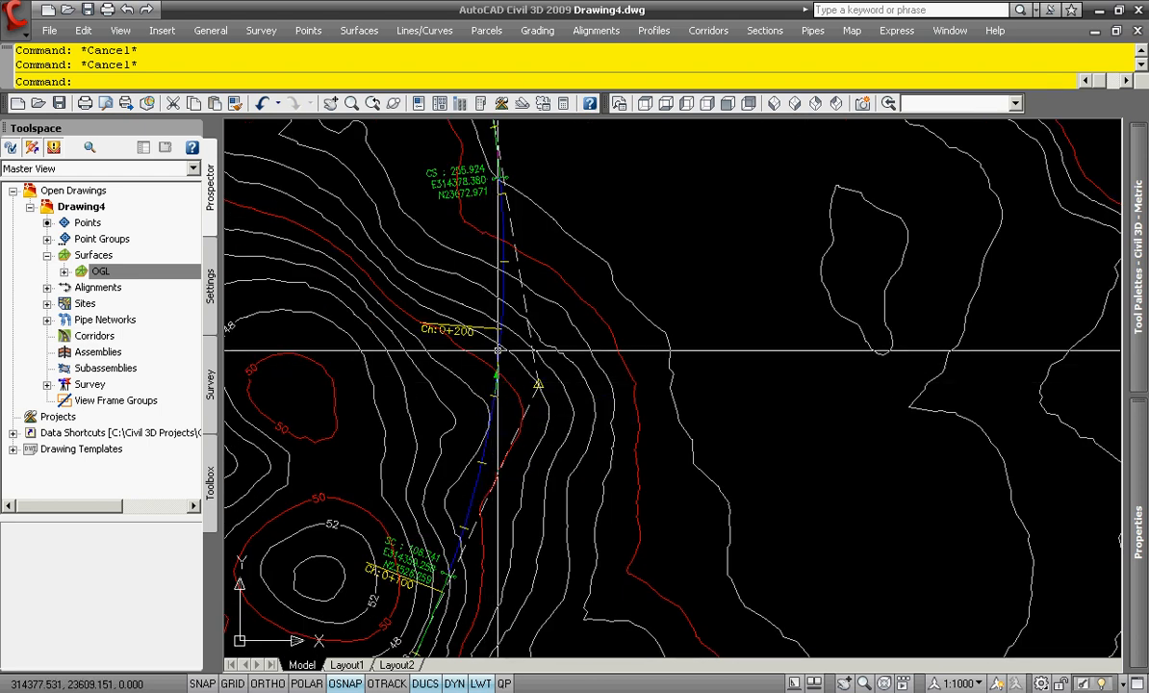
scroll(498, 351, down, 3)
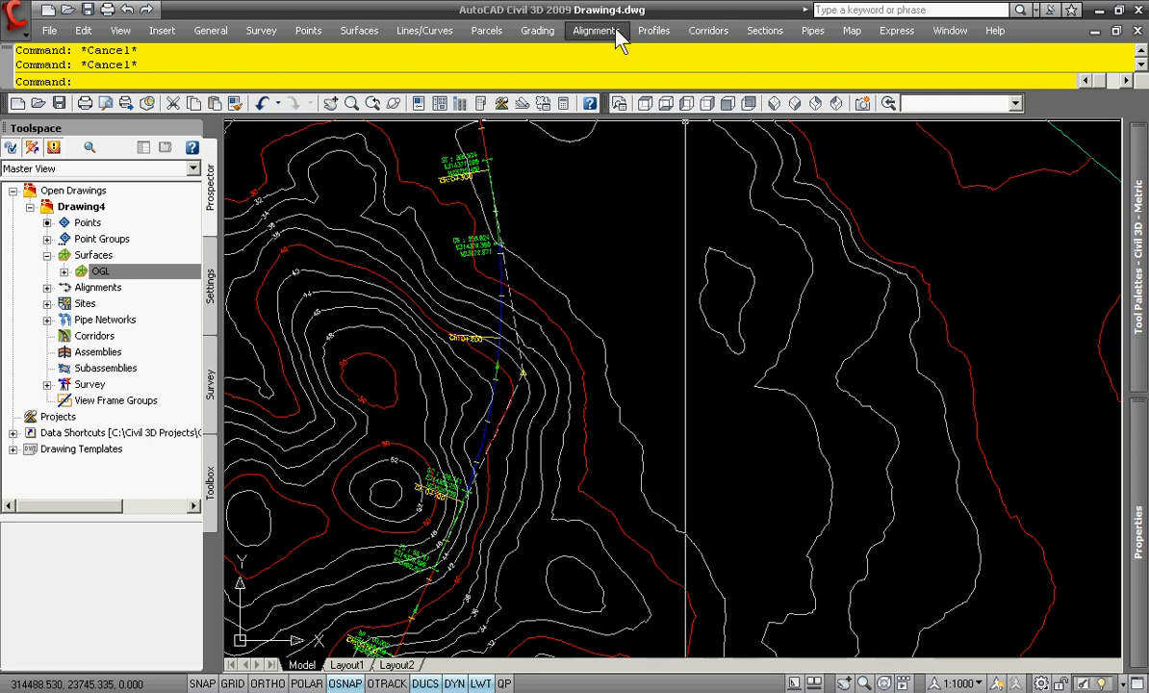
Add multiple tangent intersection labels to the PDS alignment
click(596, 30)
mouse_move(628, 170)
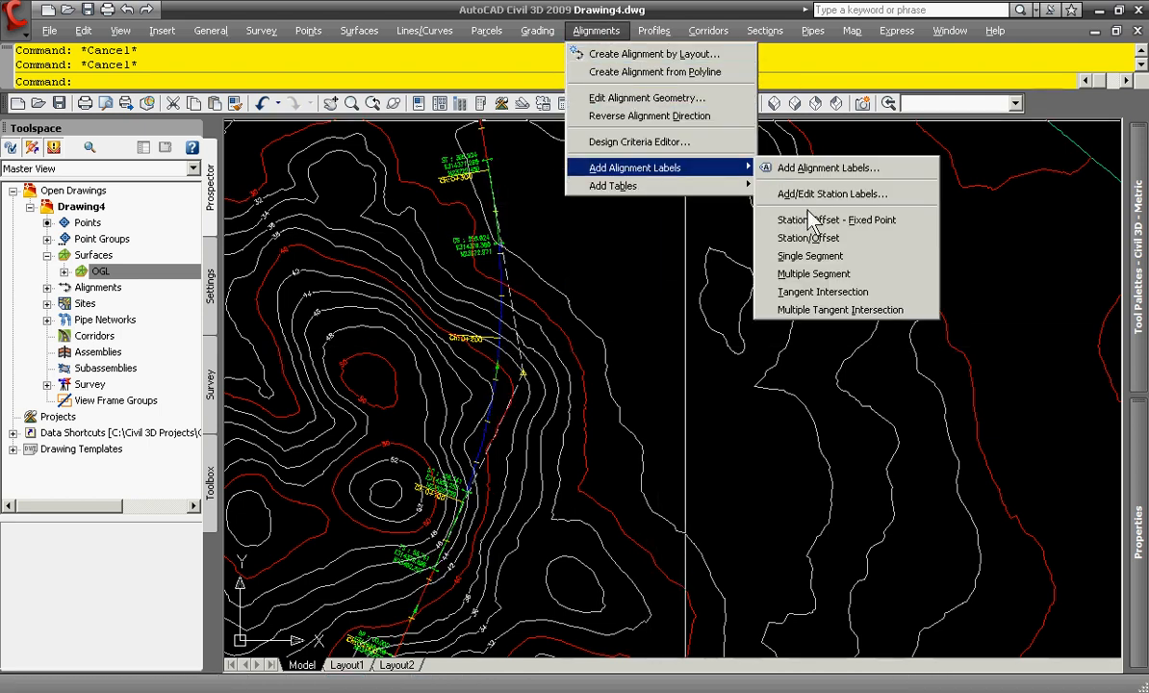
click(799, 309)
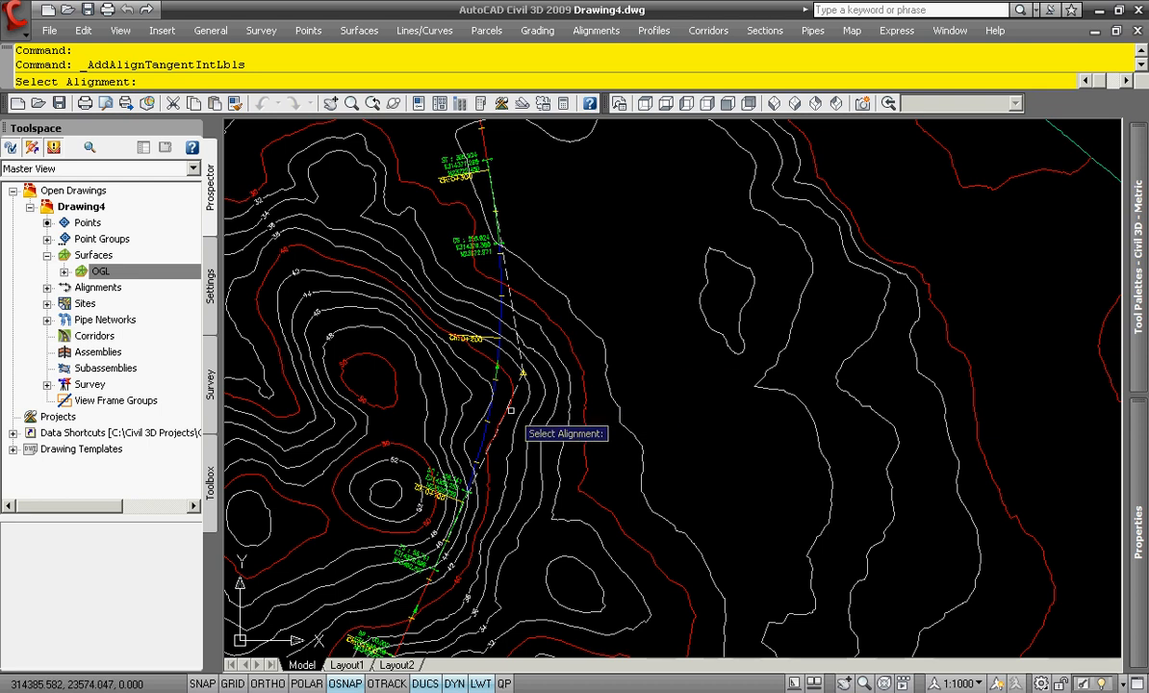
scroll(510, 412, up, 2)
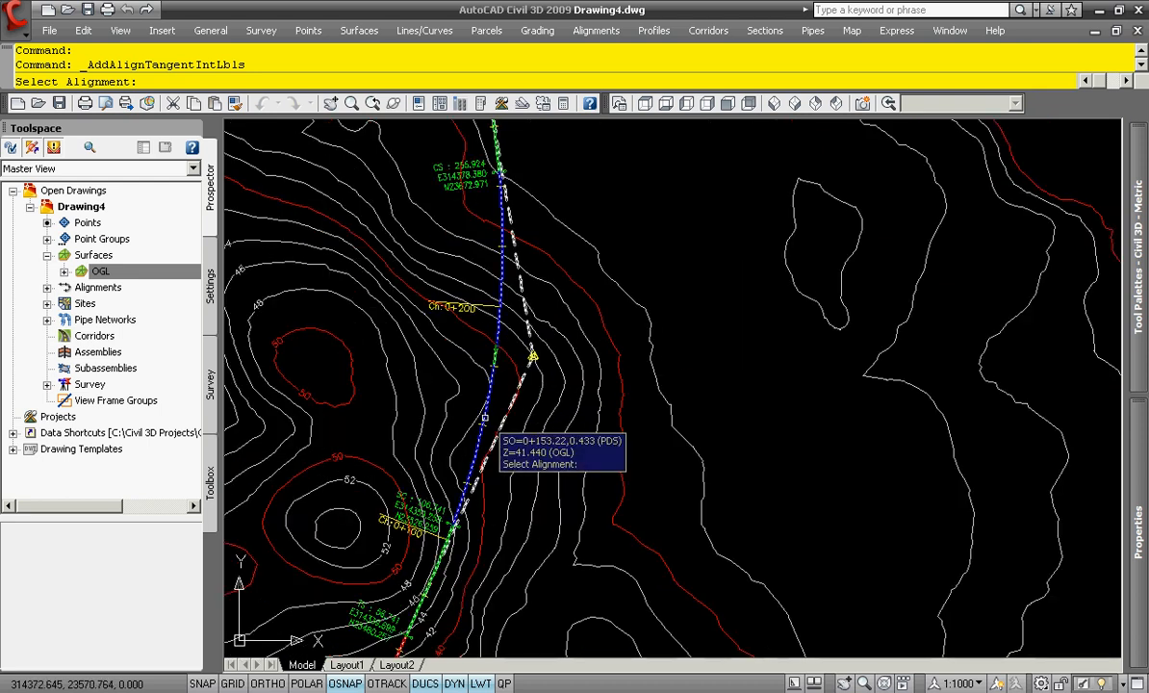
click(484, 417)
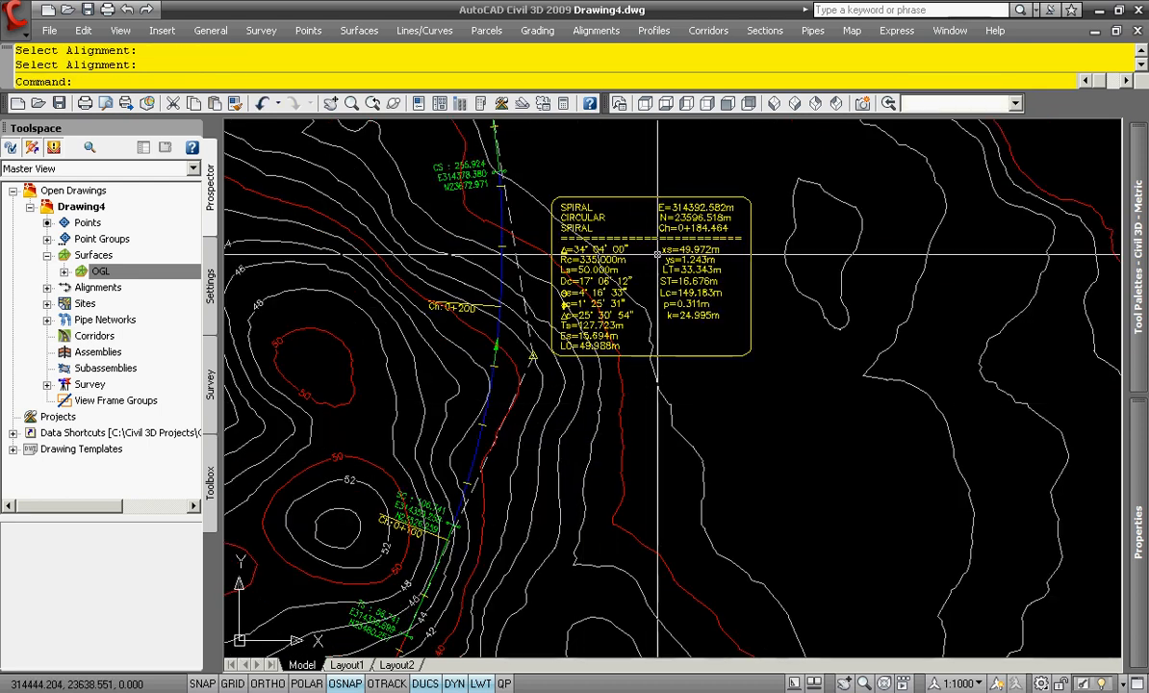
key(Return)
With object snap off, stretch the PDS alignment's tangent intersection point about 31 m north and 6 m east
scroll(654, 216, up, 3)
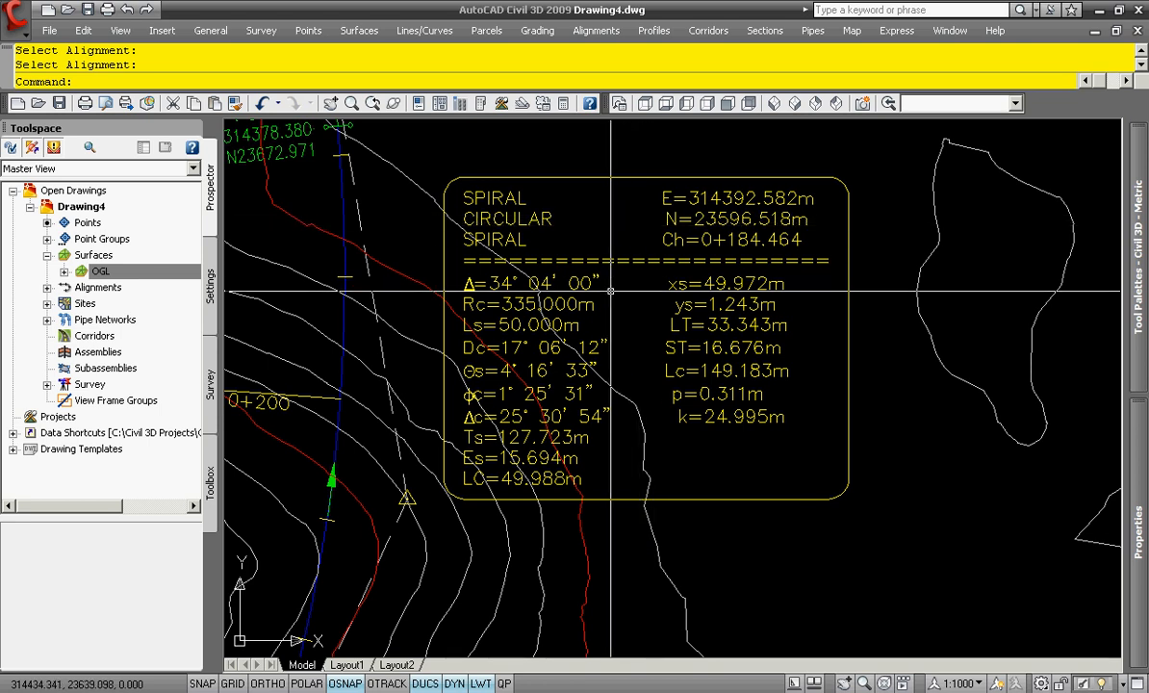
scroll(606, 293, up, 2)
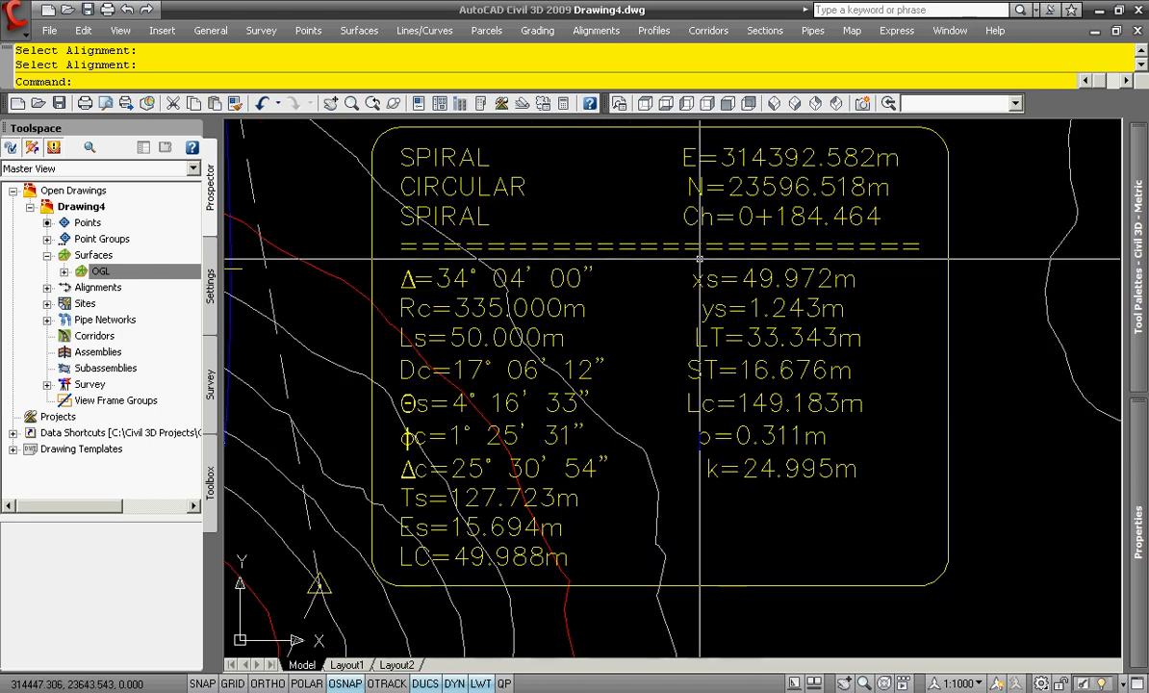
scroll(625, 262, down, 3)
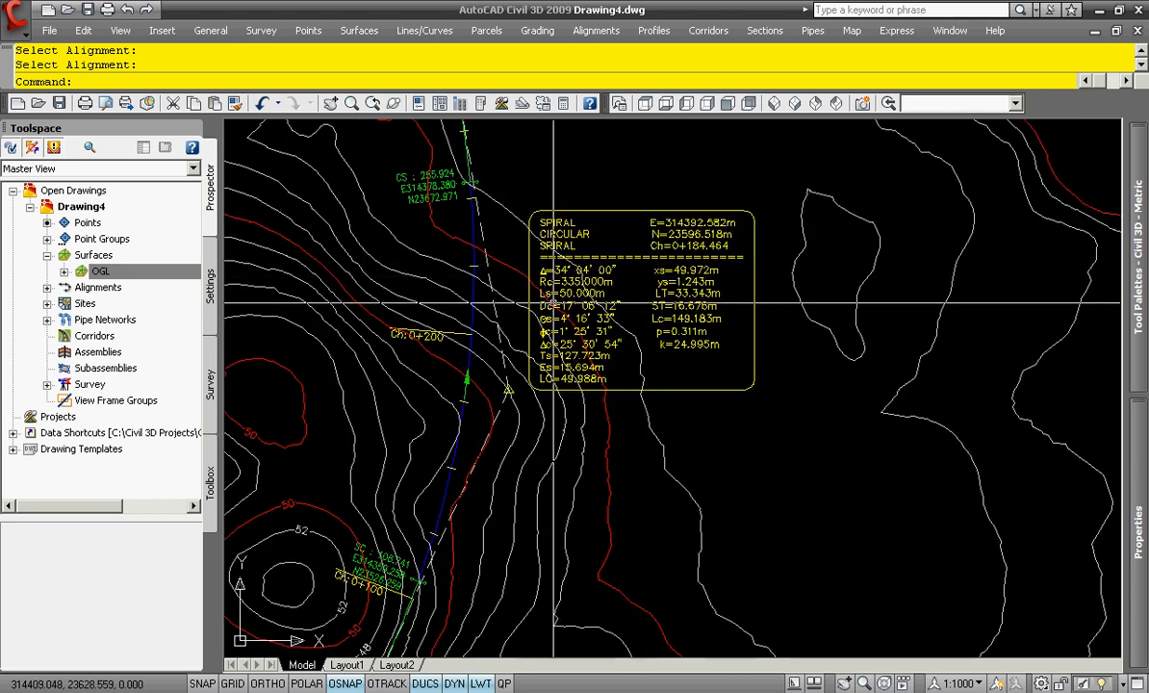
scroll(509, 291, up, 3)
middle_drag(508, 291, 621, 303)
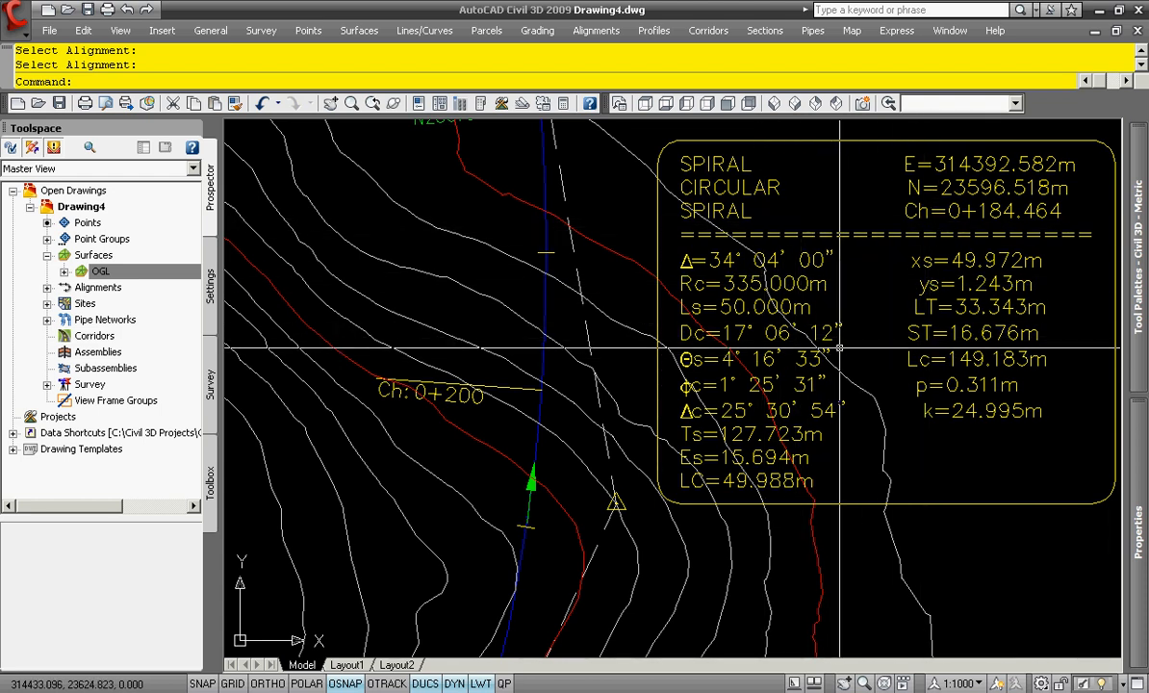
scroll(868, 268, up, 2)
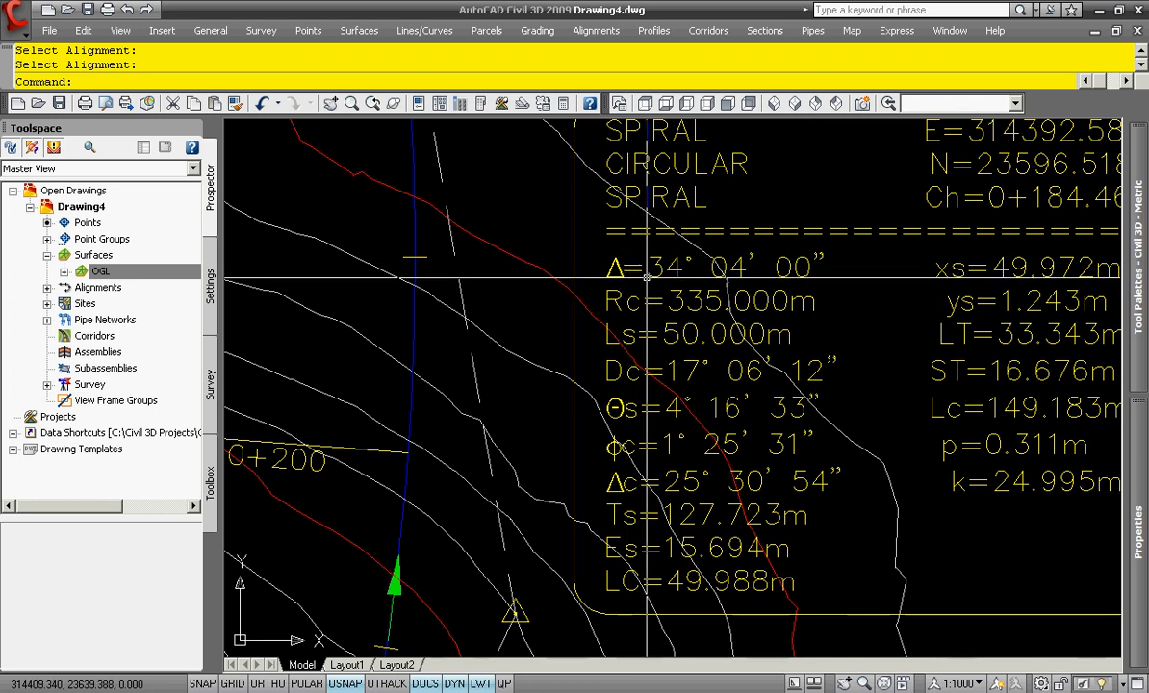
click(476, 383)
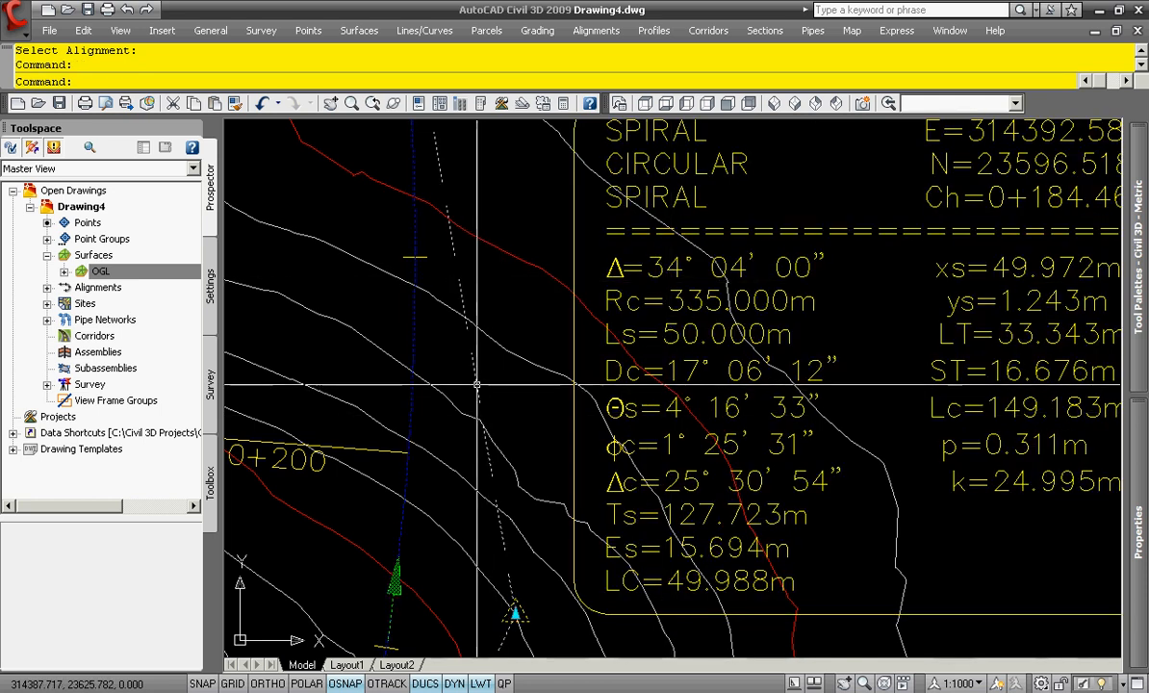
key(F3)
click(513, 616)
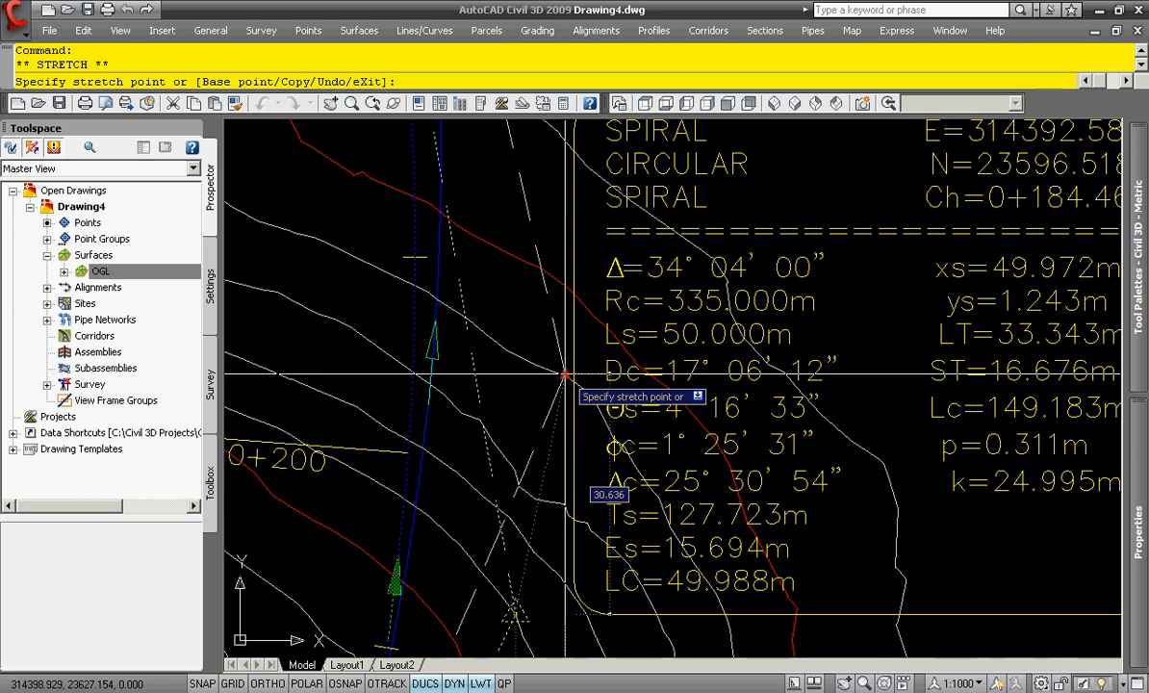
click(565, 374)
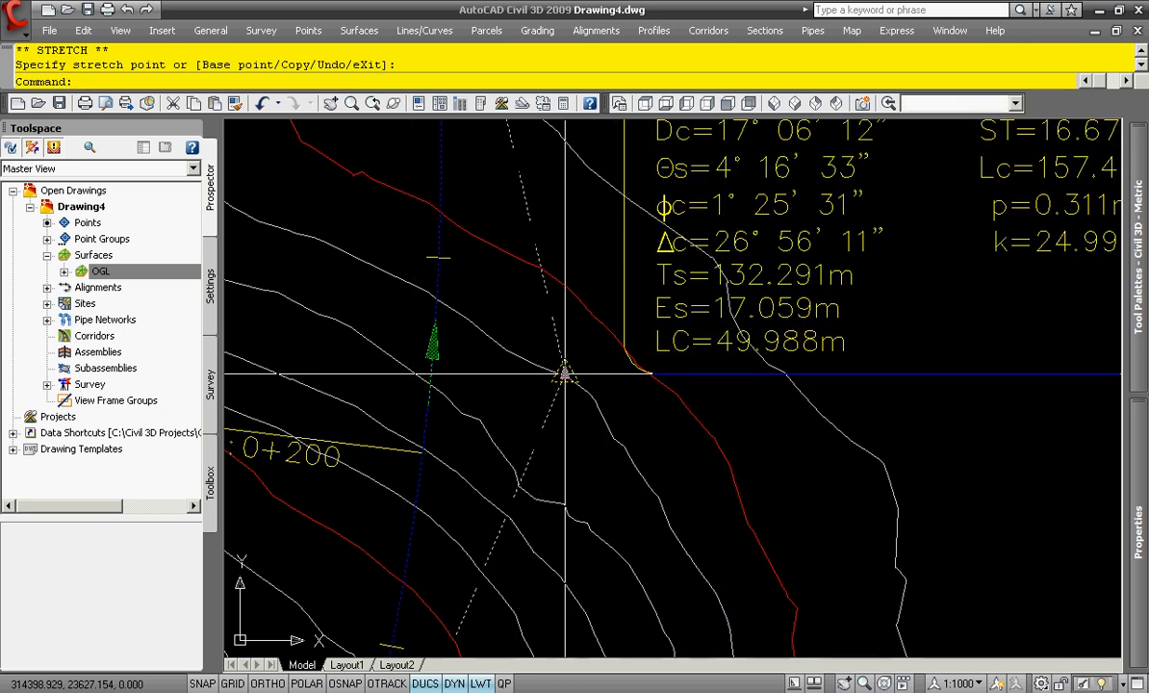
mouse_move(767, 288)
middle_down()
mouse_move(756, 370)
mouse_move(703, 508)
middle_up()
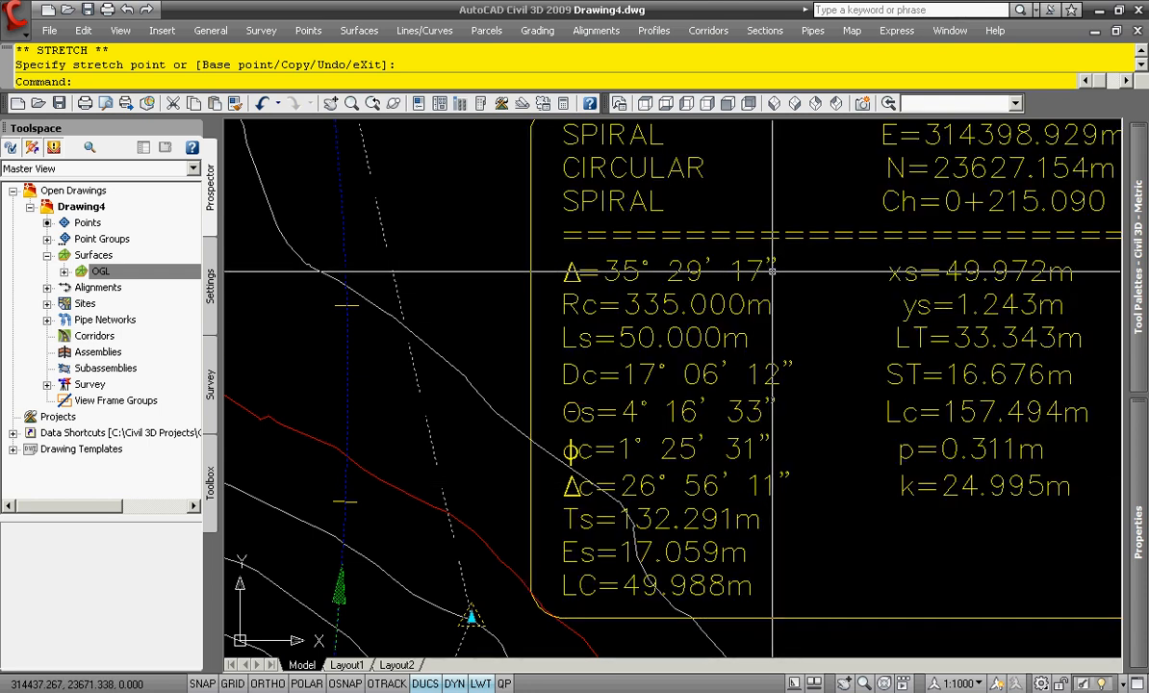
key(Escape)
Examine the spiral-circular-spiral curve data in the tangent intersection label beside the relocated curve
scroll(775, 303, down, 6)
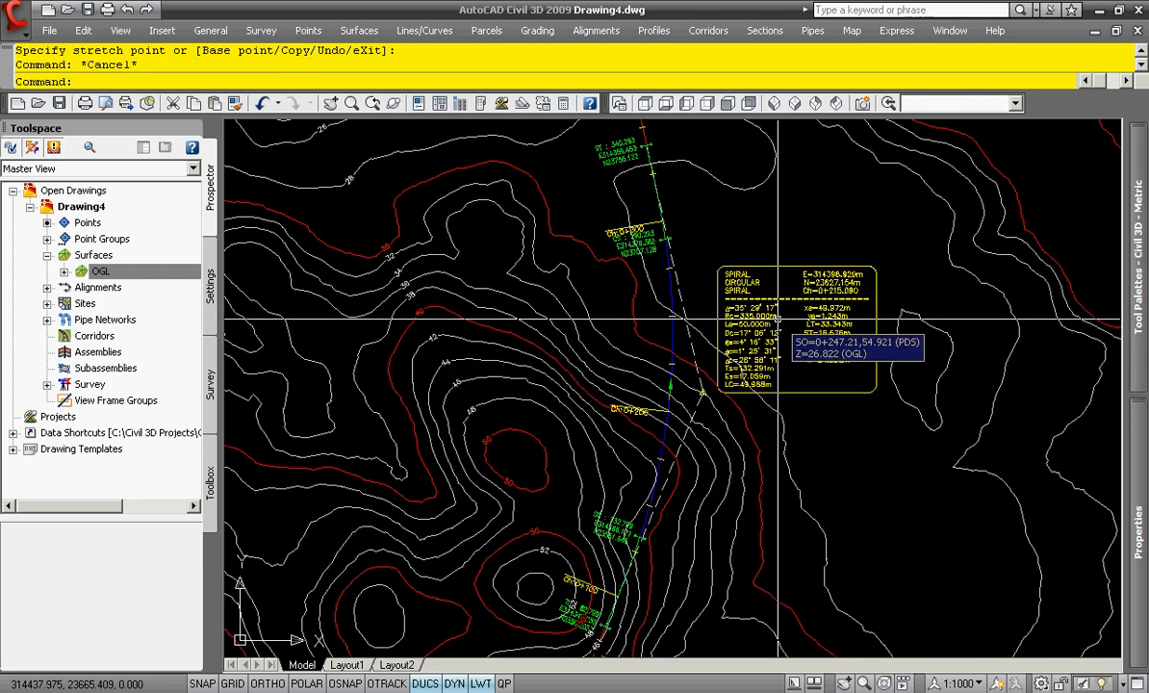
mouse_move(801, 390)
middle_down()
mouse_move(654, 391)
mouse_move(629, 359)
middle_up()
scroll(616, 339, up, 2)
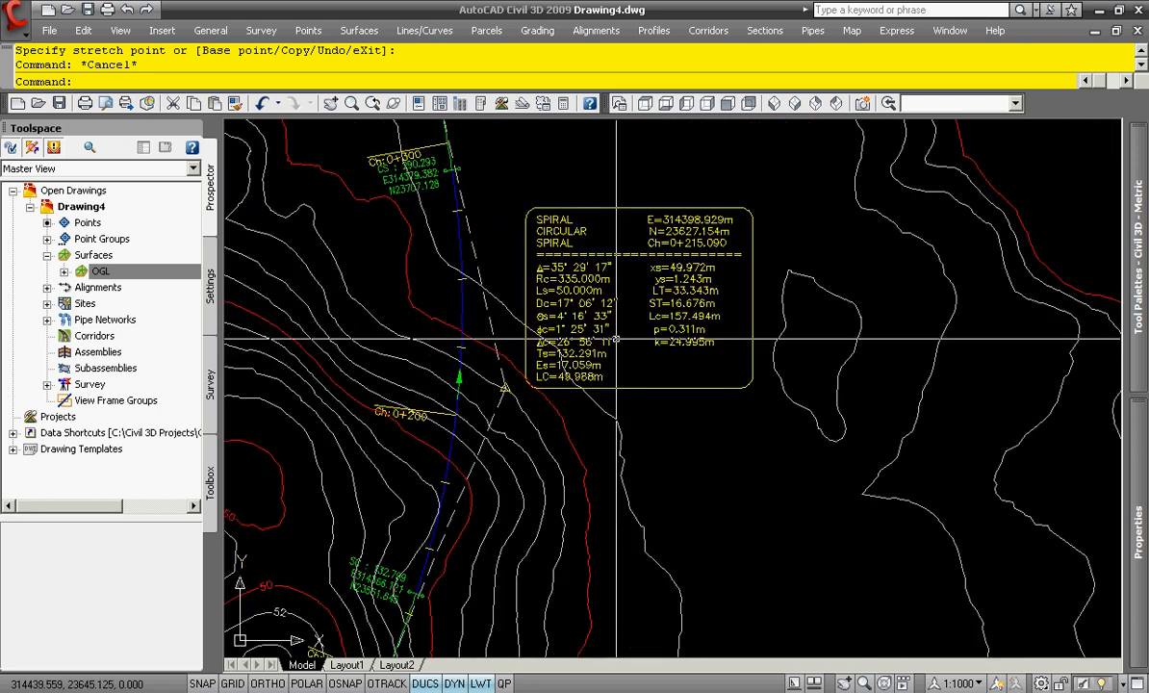
scroll(616, 338, up, 2)
scroll(619, 282, down, 1)
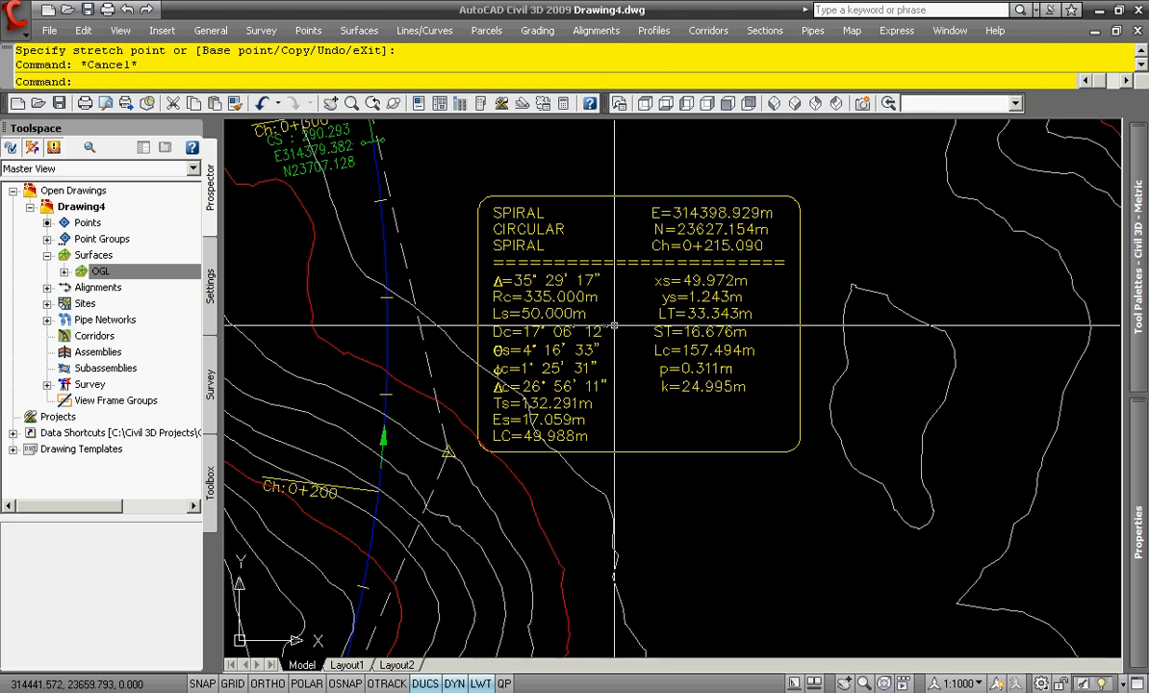
scroll(614, 331, up, 2)
middle_drag(614, 331, 680, 345)
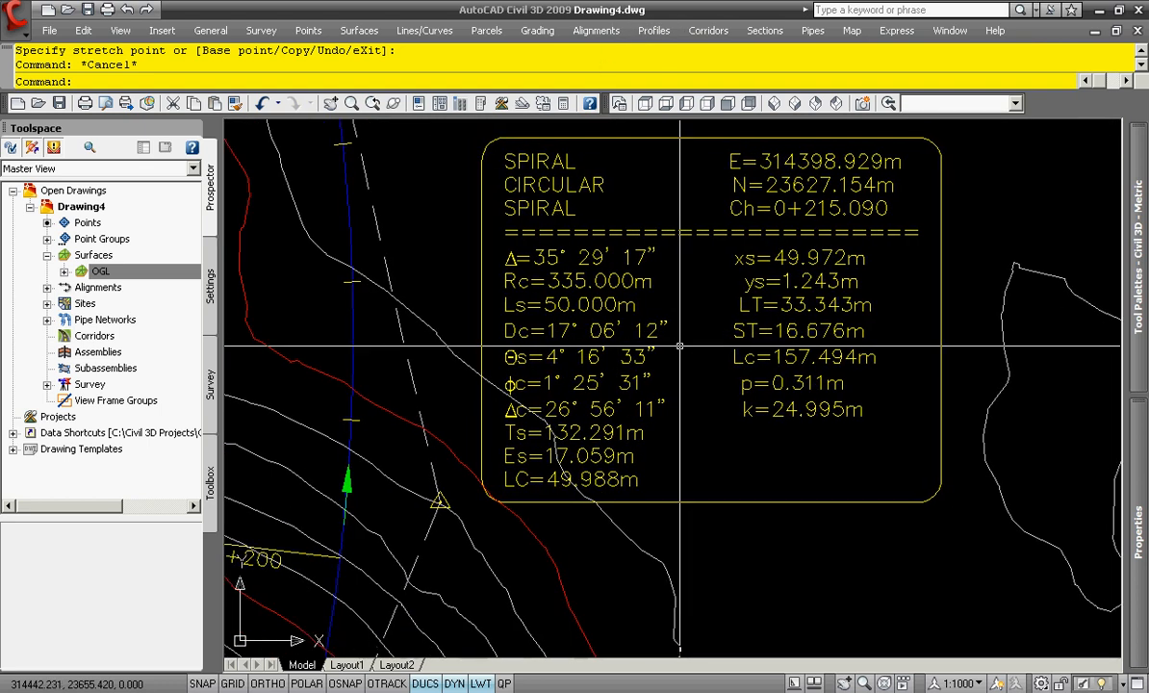
scroll(679, 345, down, 2)
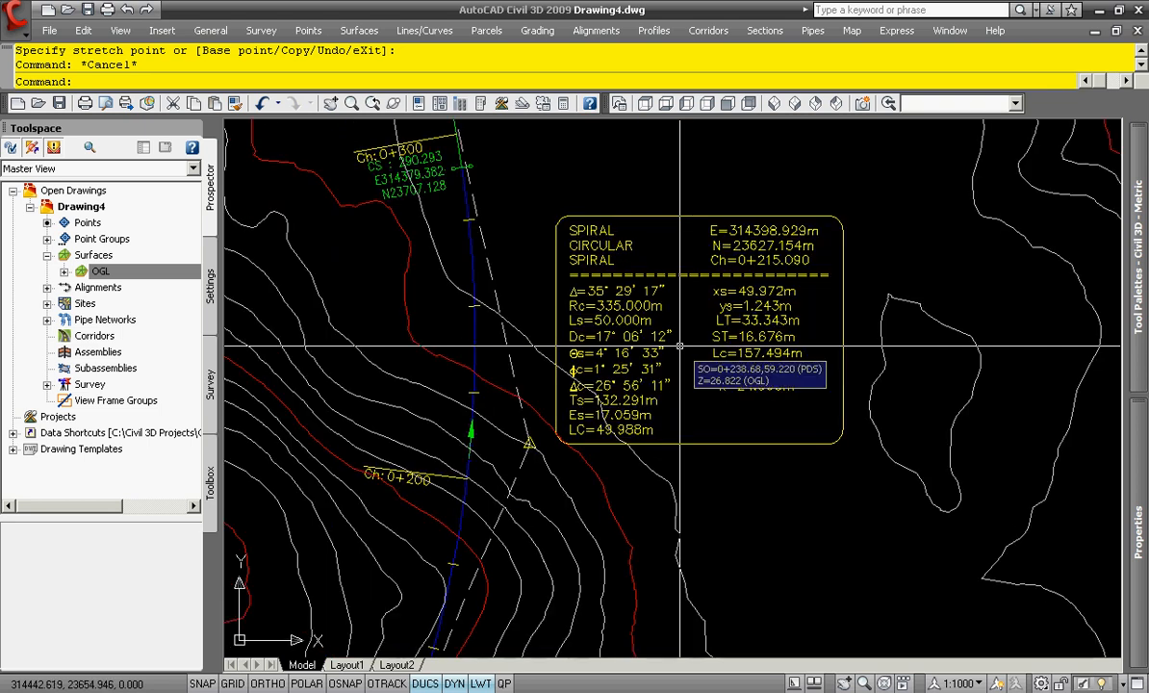
click(473, 344)
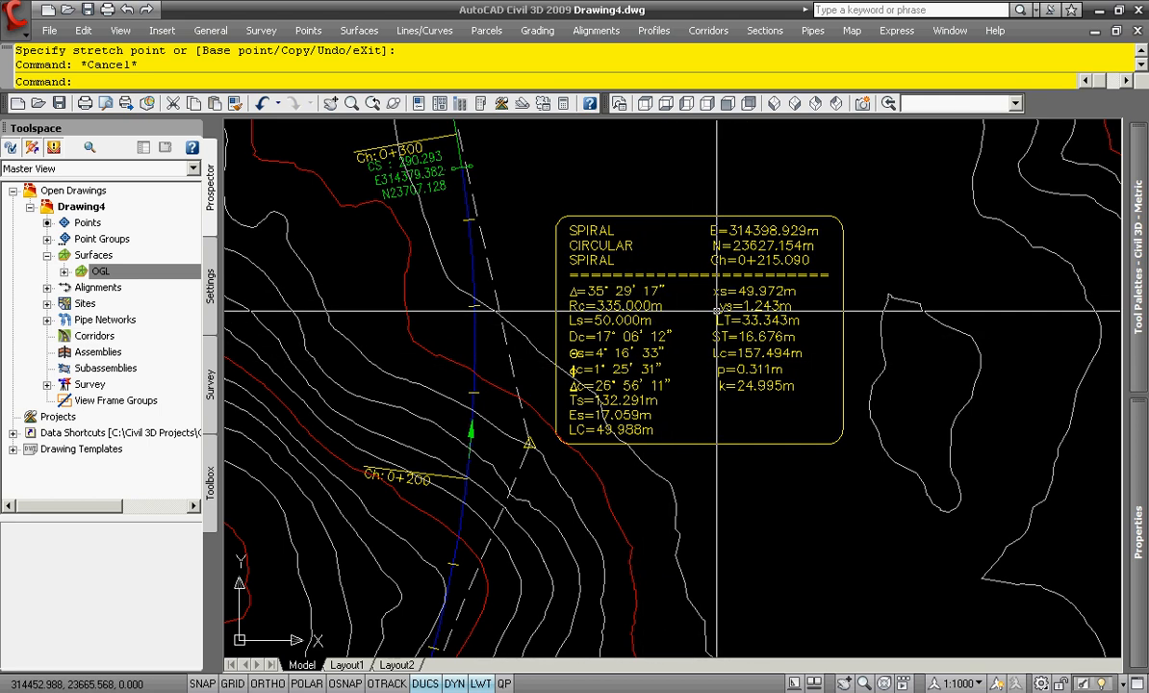
scroll(685, 318, down, 1)
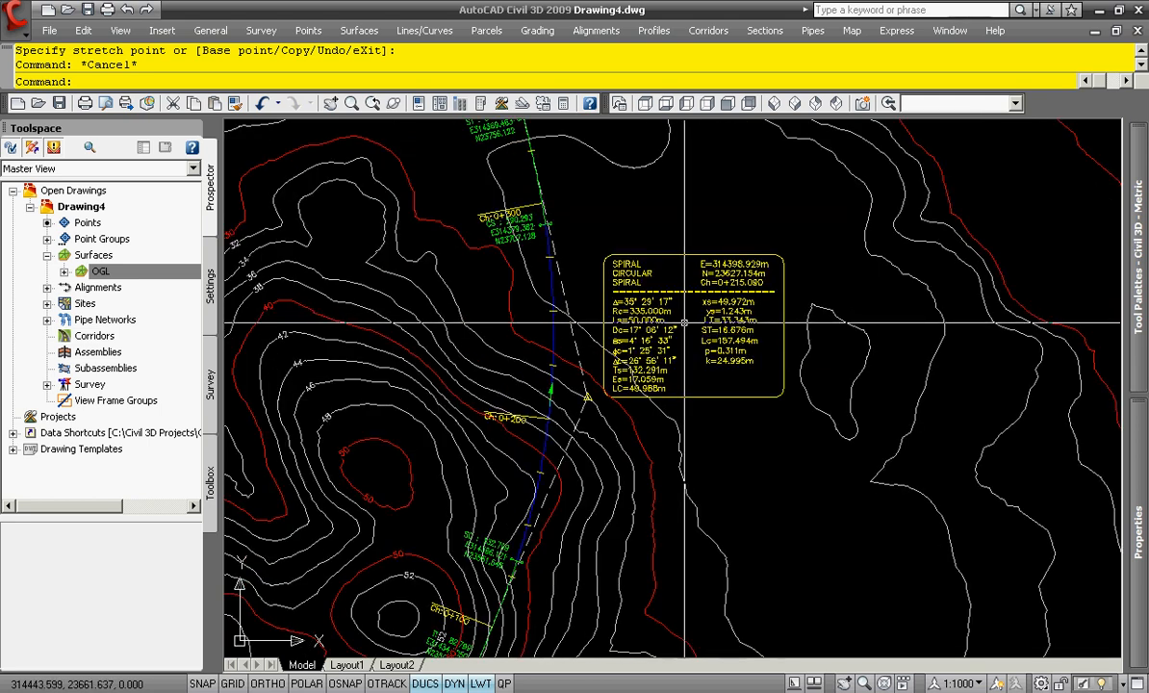
scroll(556, 340, up, 1)
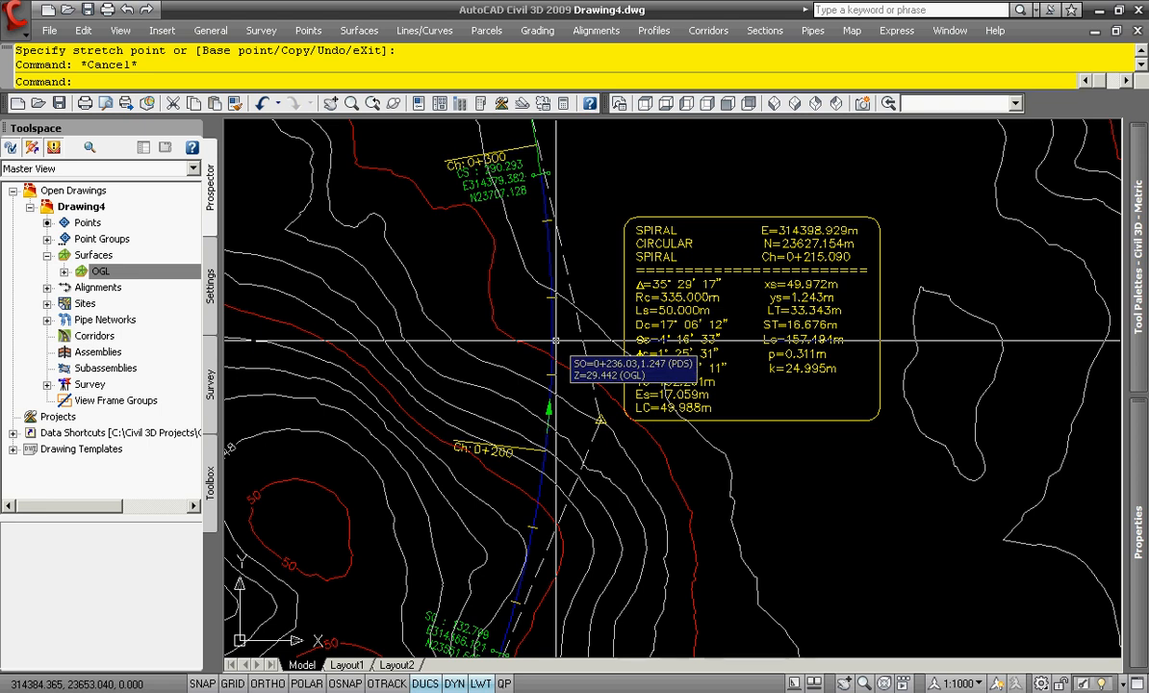
Review the spiral, curve and chainage labels along the edited PDS alignment, from its northern tangent down to the southern spiral
middle_drag(510, 312, 543, 393)
mouse_move(548, 294)
middle_down()
mouse_move(556, 420)
mouse_move(588, 573)
middle_up()
scroll(523, 277, up, 2)
mouse_move(526, 319)
middle_down()
mouse_move(557, 462)
mouse_move(522, 221)
middle_up()
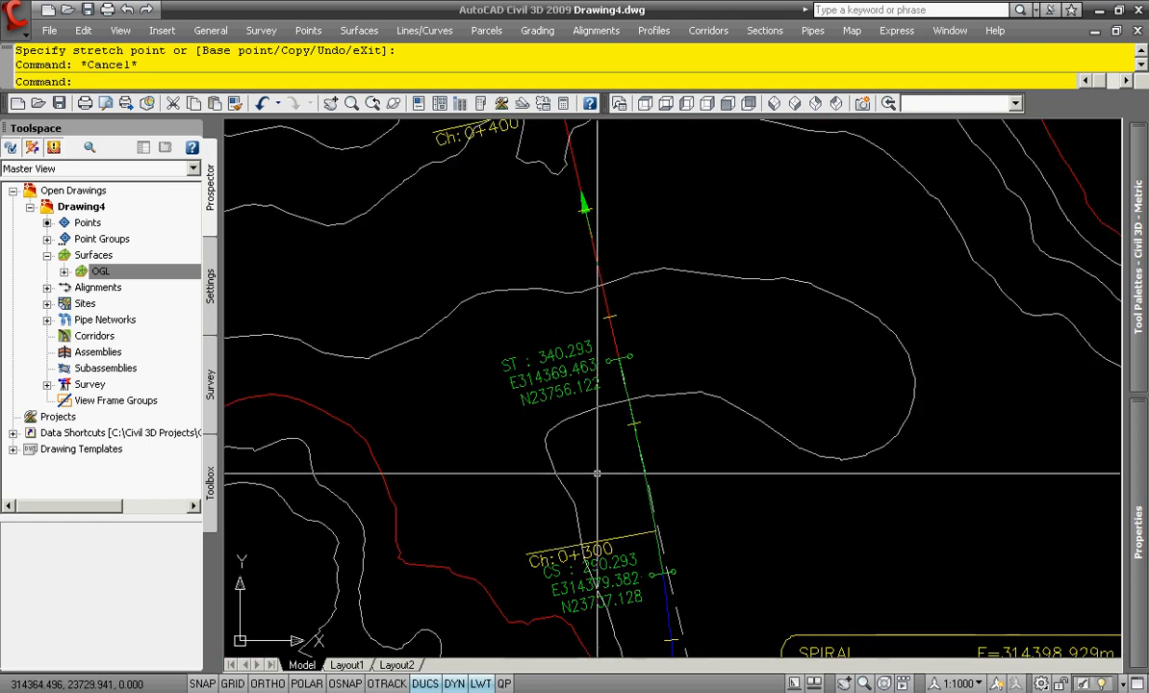
middle_drag(595, 474, 548, 235)
middle_drag(587, 401, 567, 209)
middle_drag(629, 394, 559, 231)
middle_drag(531, 417, 601, 178)
middle_drag(574, 445, 655, 274)
middle_drag(582, 483, 677, 254)
mouse_move(640, 445)
middle_down()
mouse_move(698, 301)
mouse_move(595, 533)
mouse_move(732, 326)
mouse_move(577, 552)
middle_up()
scroll(582, 548, down, 2)
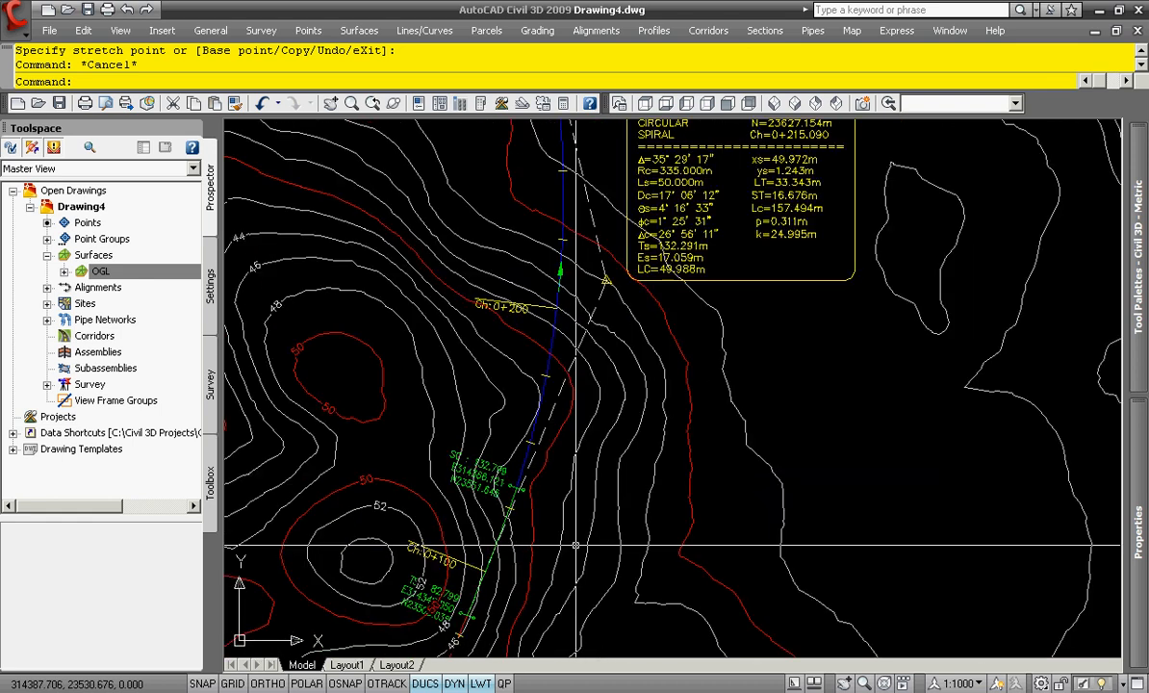
middle_drag(582, 290, 622, 360)
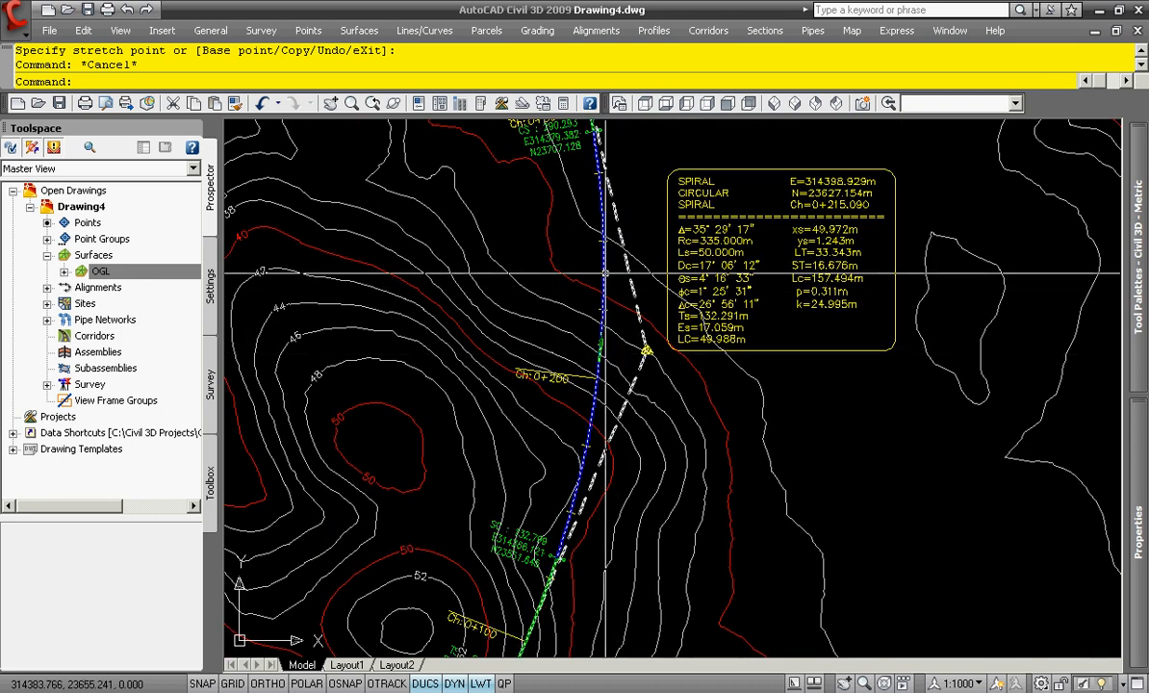
Set the radius of the PDS alignment's spiral-curve-spiral group to 250 m in the layout parameters, then close the alignment layout tools
click(618, 333)
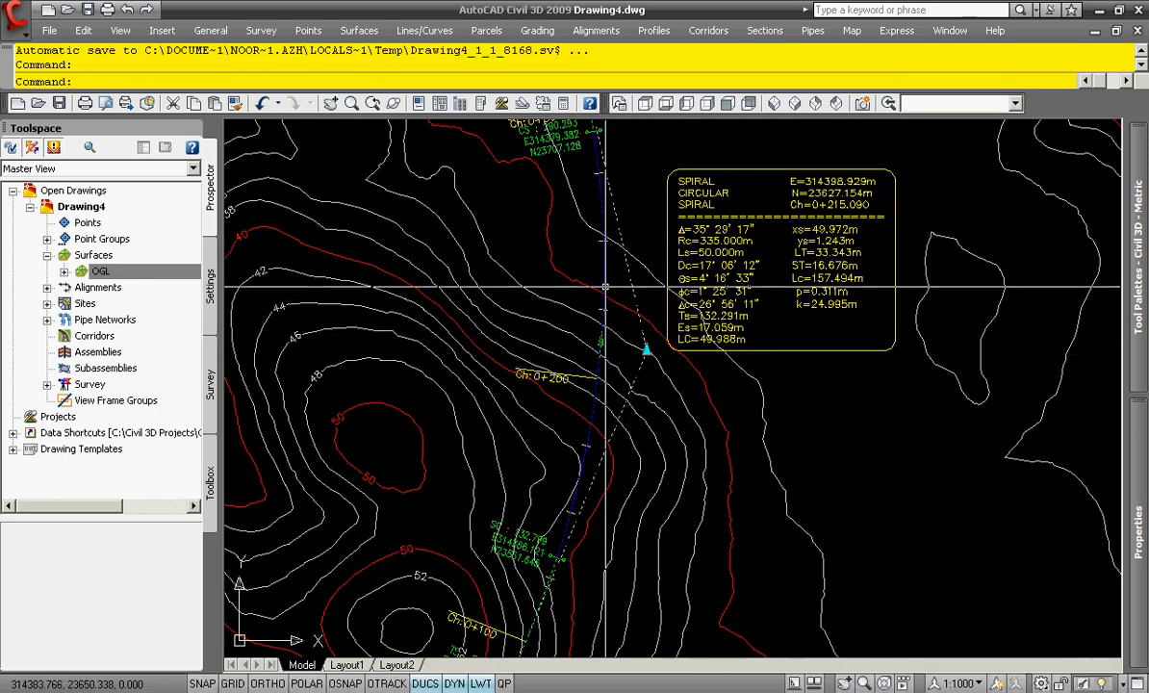
right_click(606, 335)
click(705, 548)
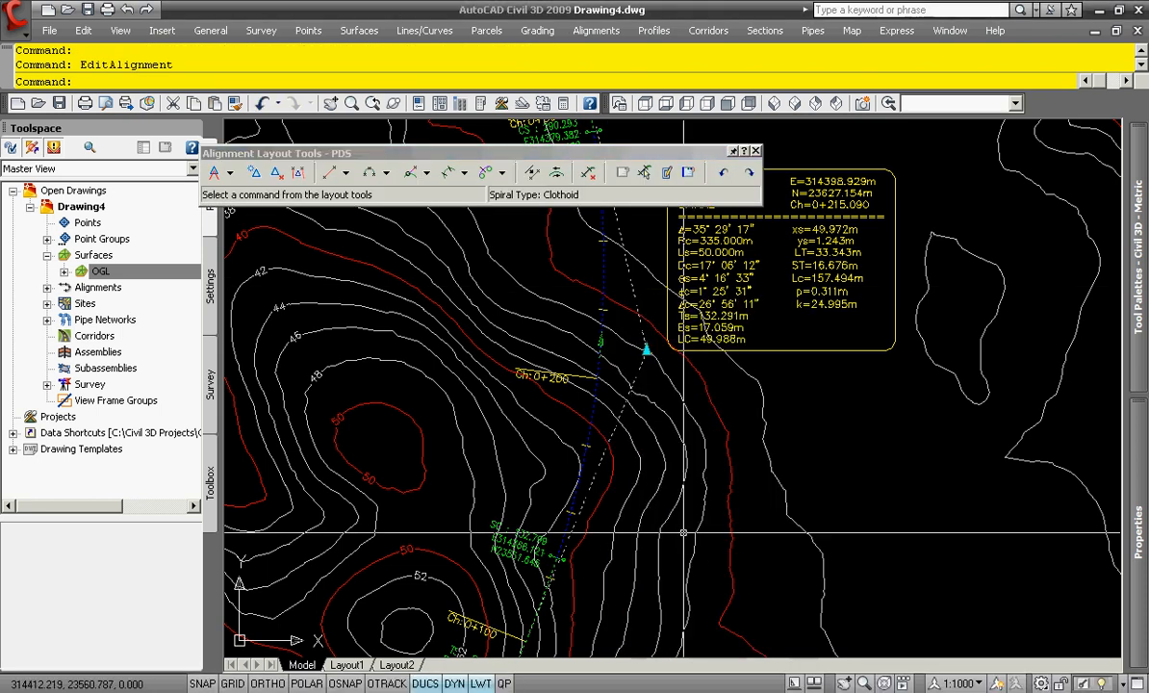
click(645, 174)
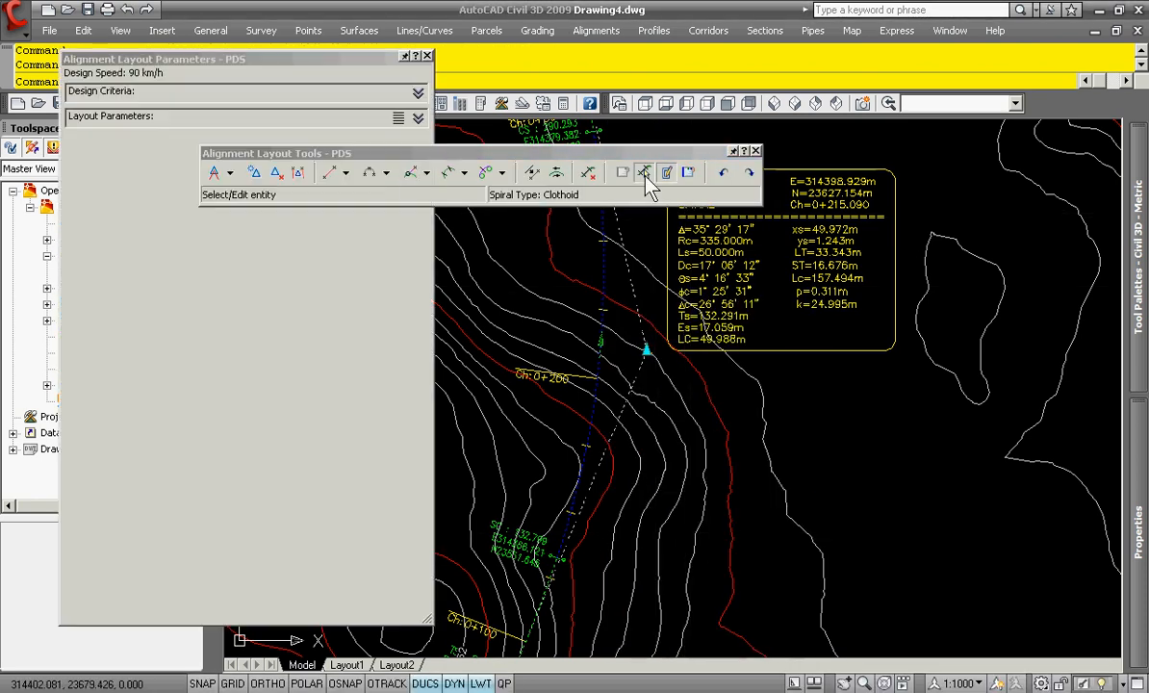
click(606, 291)
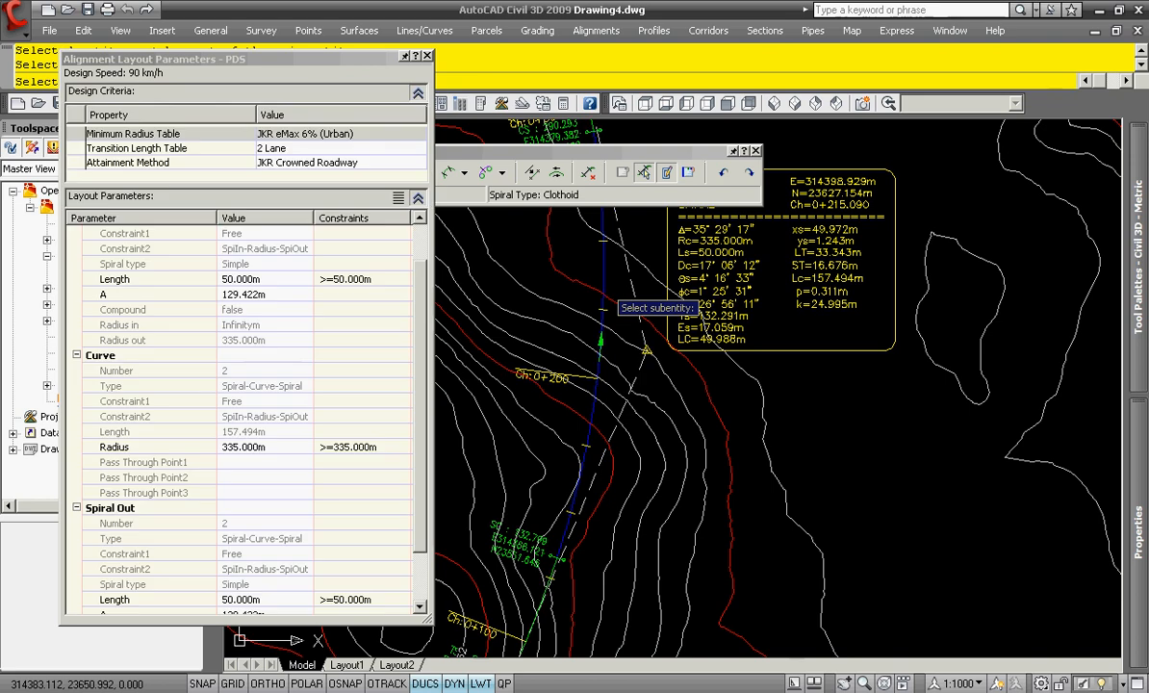
click(287, 449)
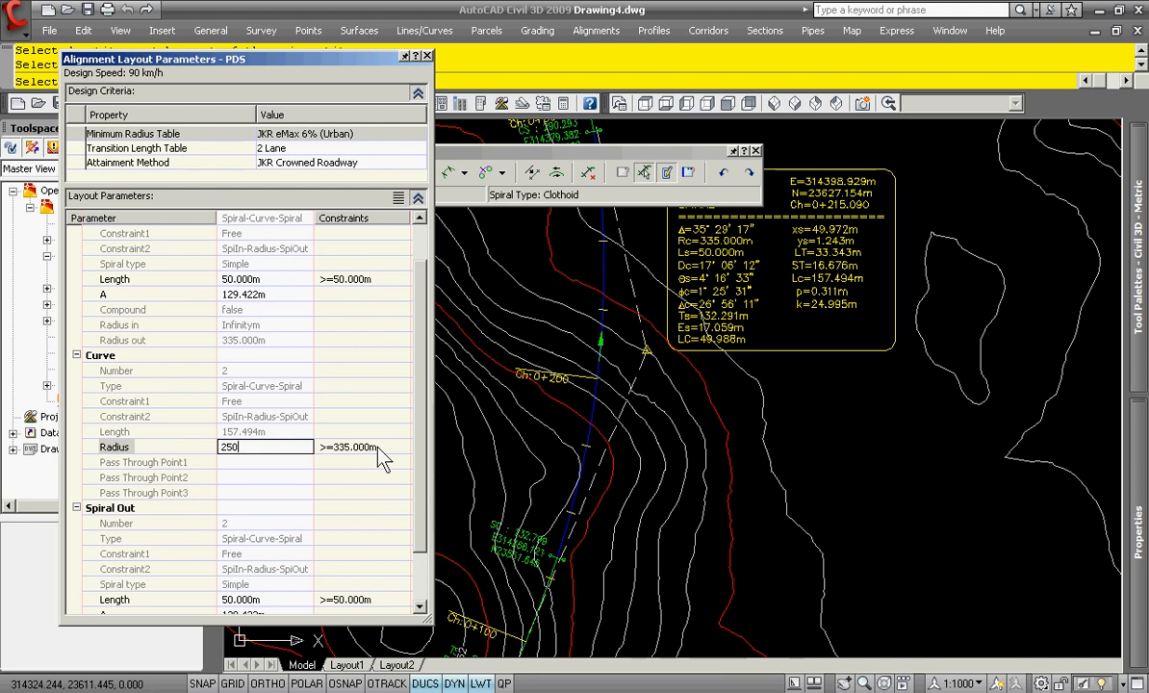
key(Return)
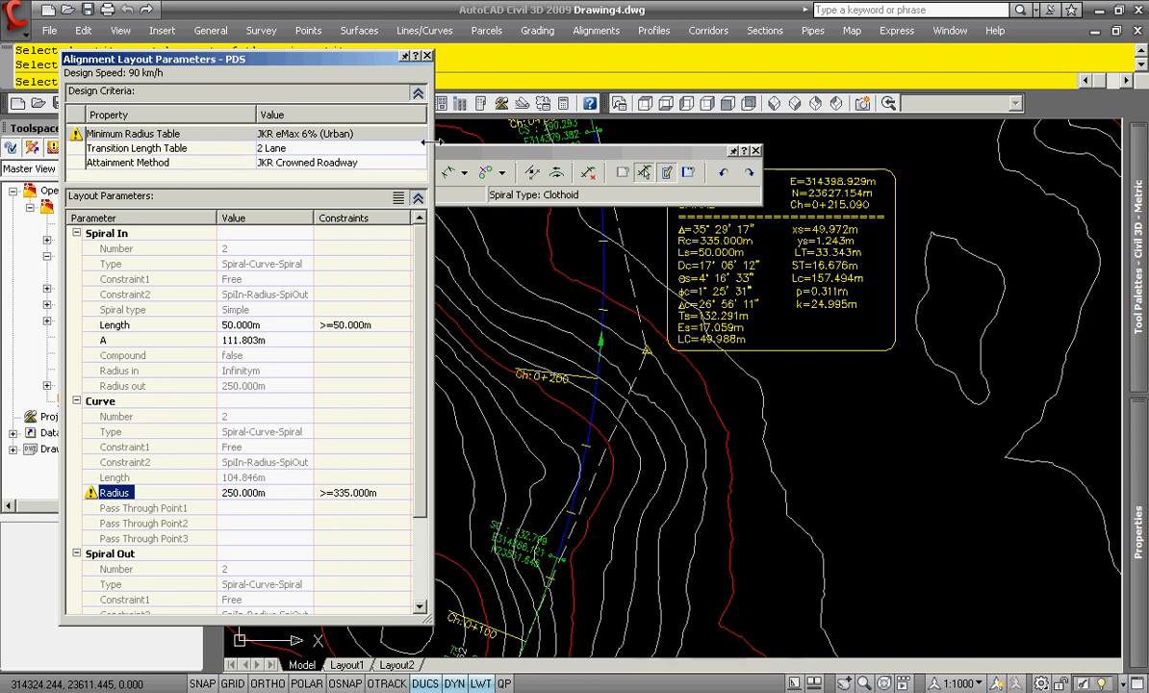
click(428, 57)
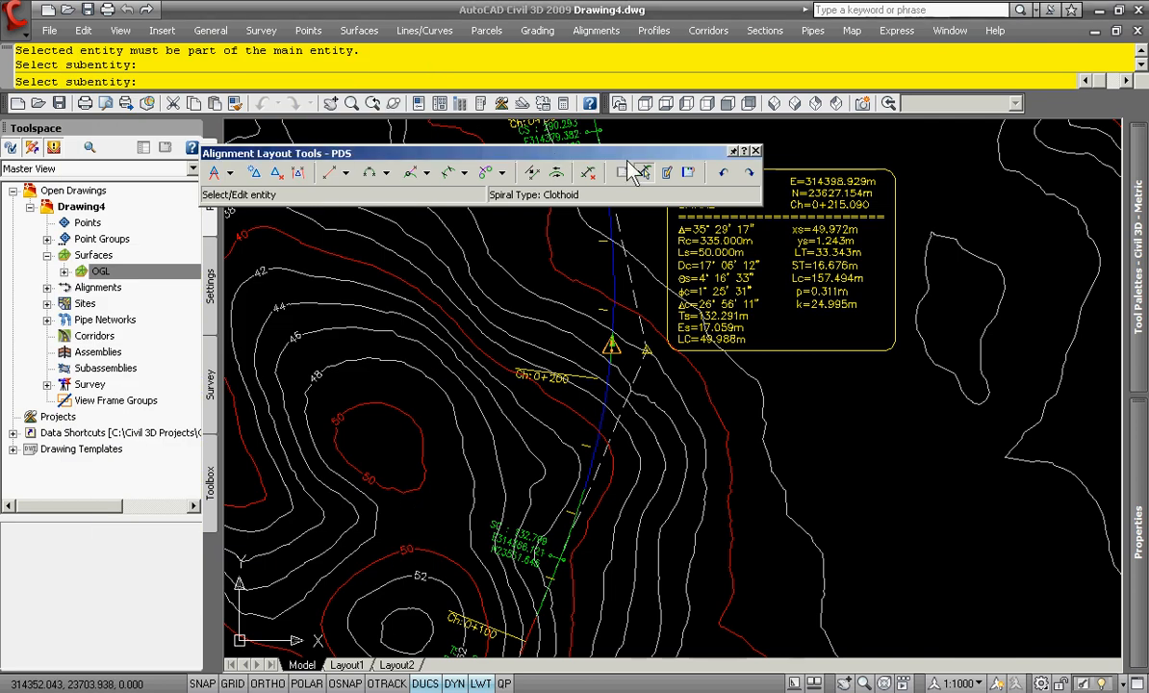
click(757, 153)
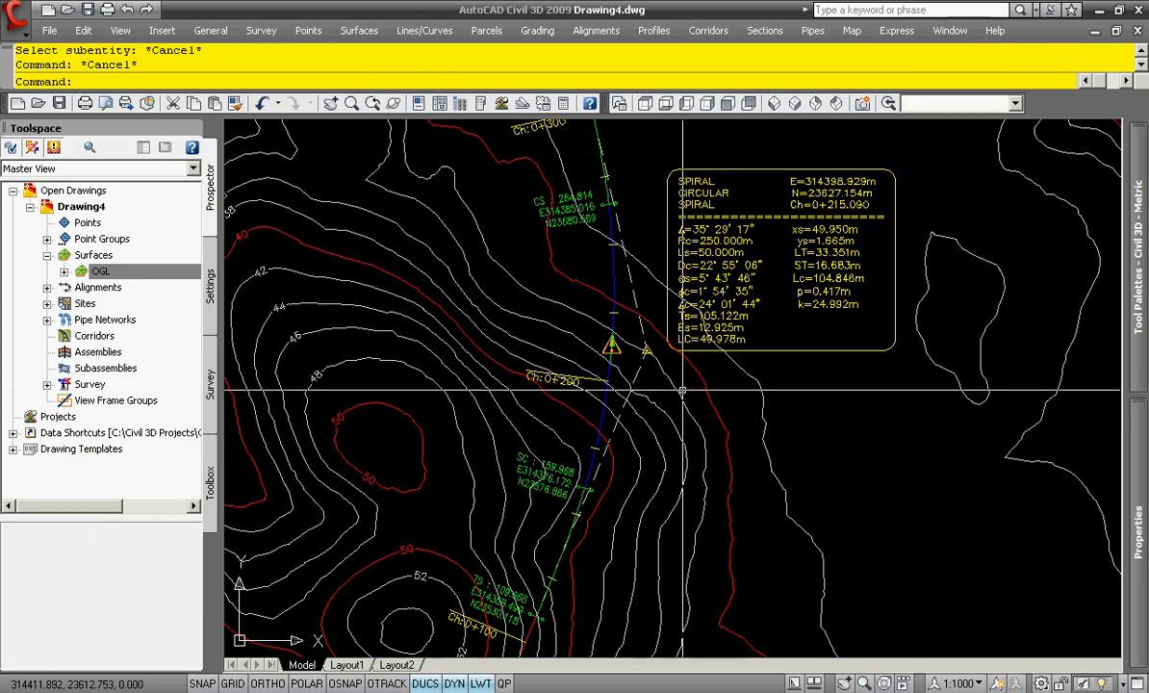
Stretch the PDS alignment's tangent intersection point in two moves, about 9.5 m south and 1.5 m east overall
scroll(662, 378, up, 8)
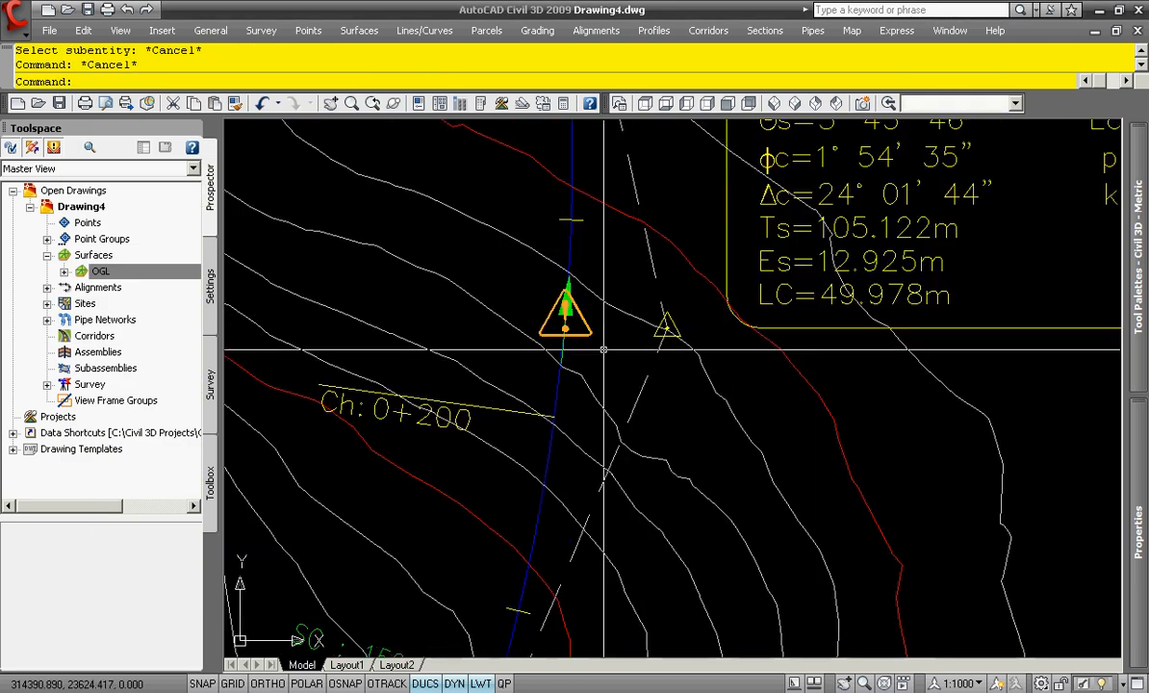
scroll(599, 323, up, 3)
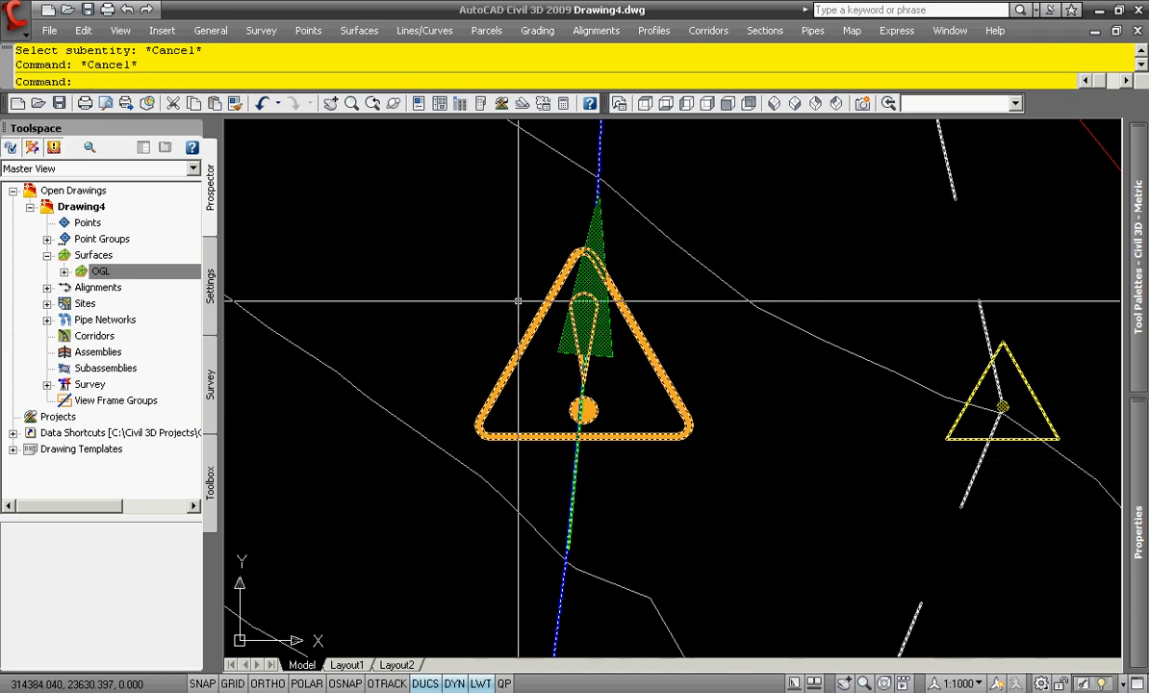
scroll(710, 294, down, 3)
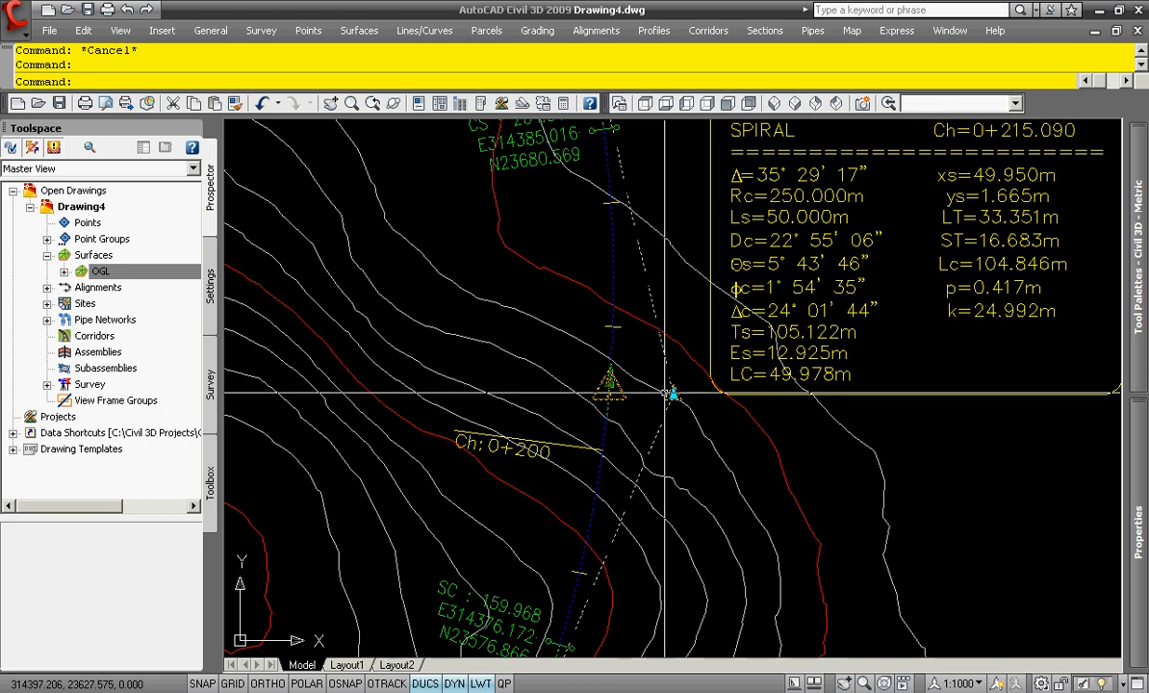
click(673, 394)
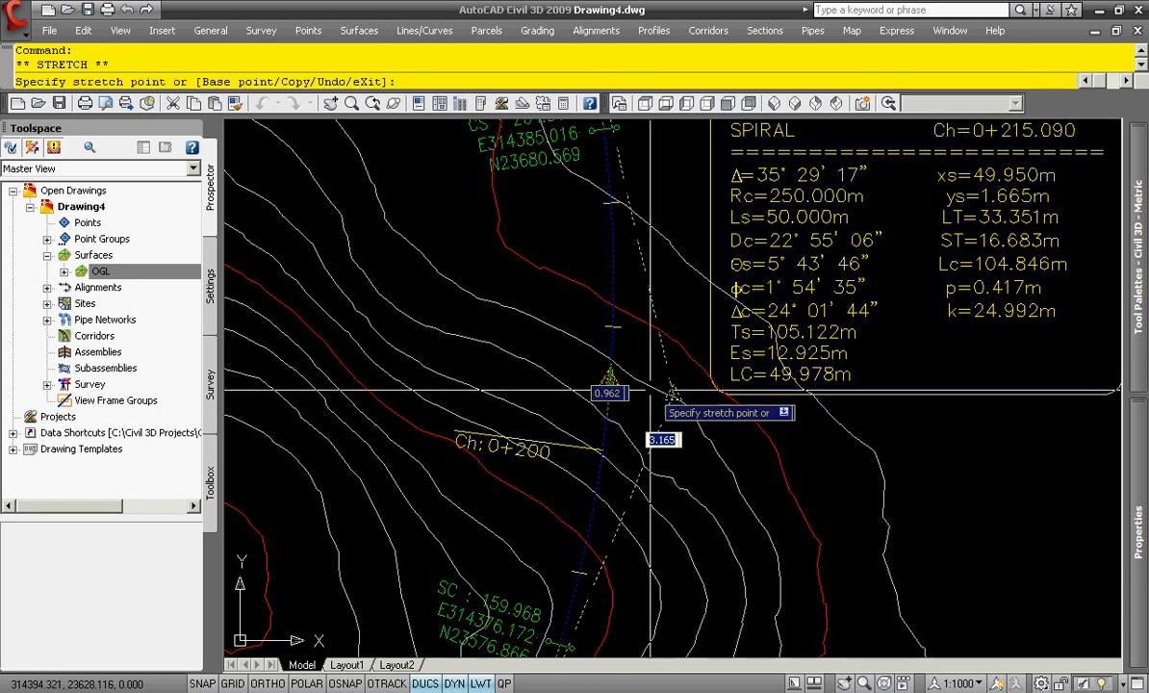
click(626, 390)
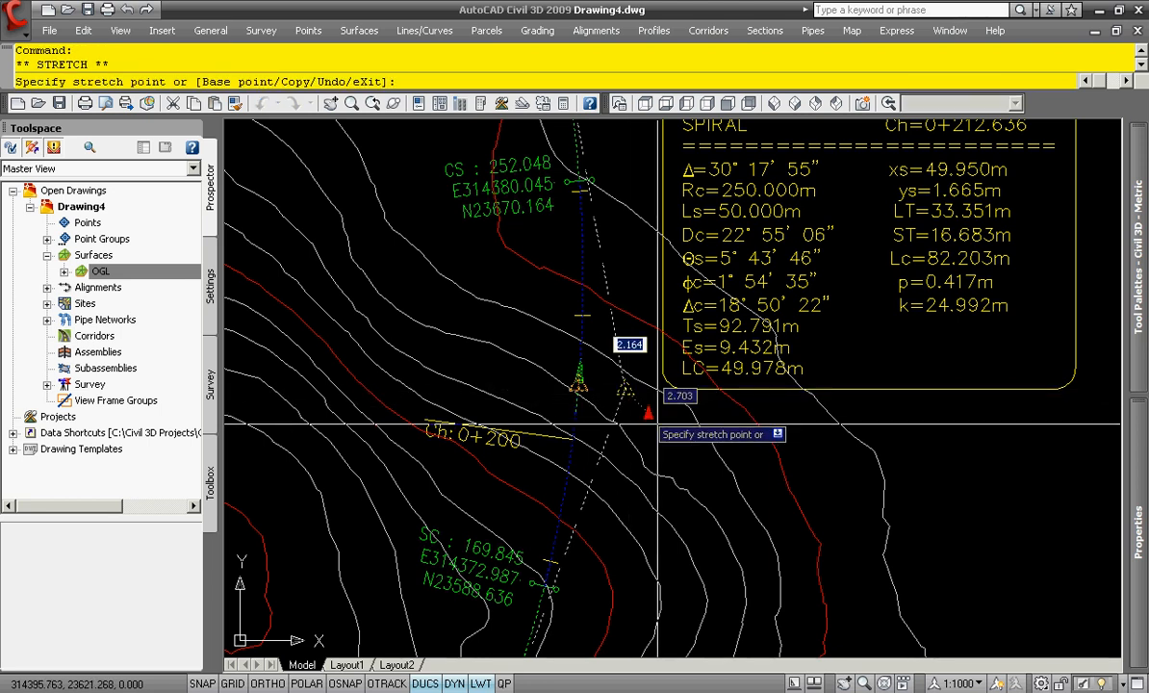
key(Escape)
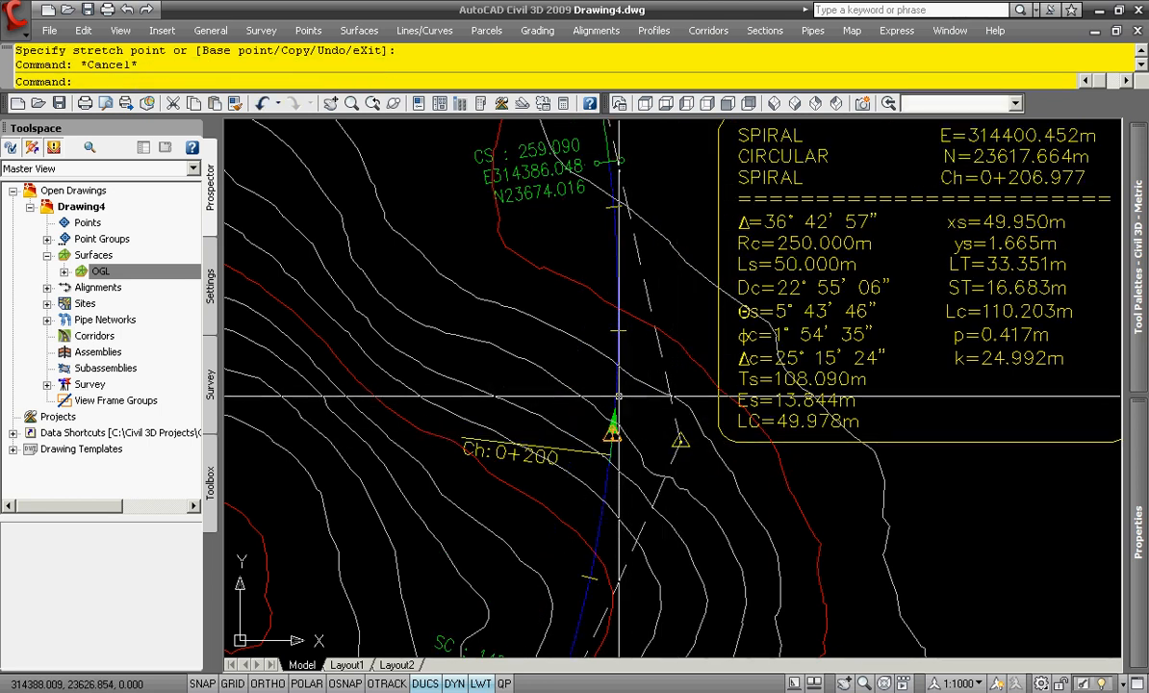
Edit the PDS alignment geometry to set the spiral-curve-spiral group's radius to 335 m, and close the layout tools
right_click(617, 409)
click(698, 288)
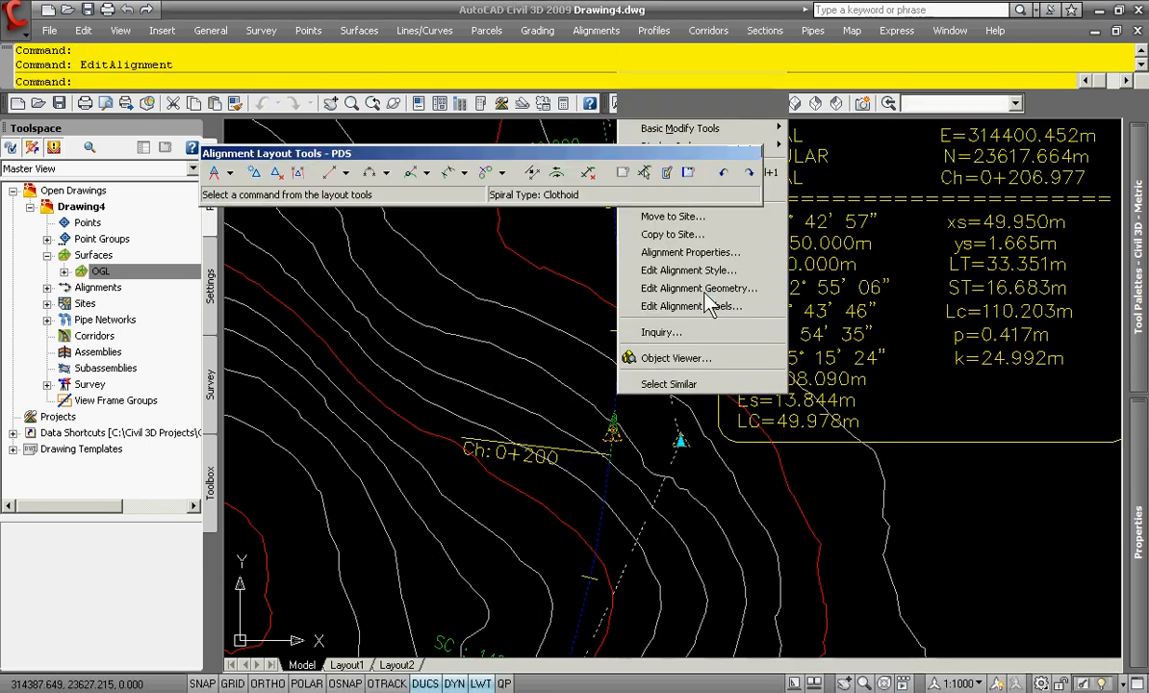
click(644, 172)
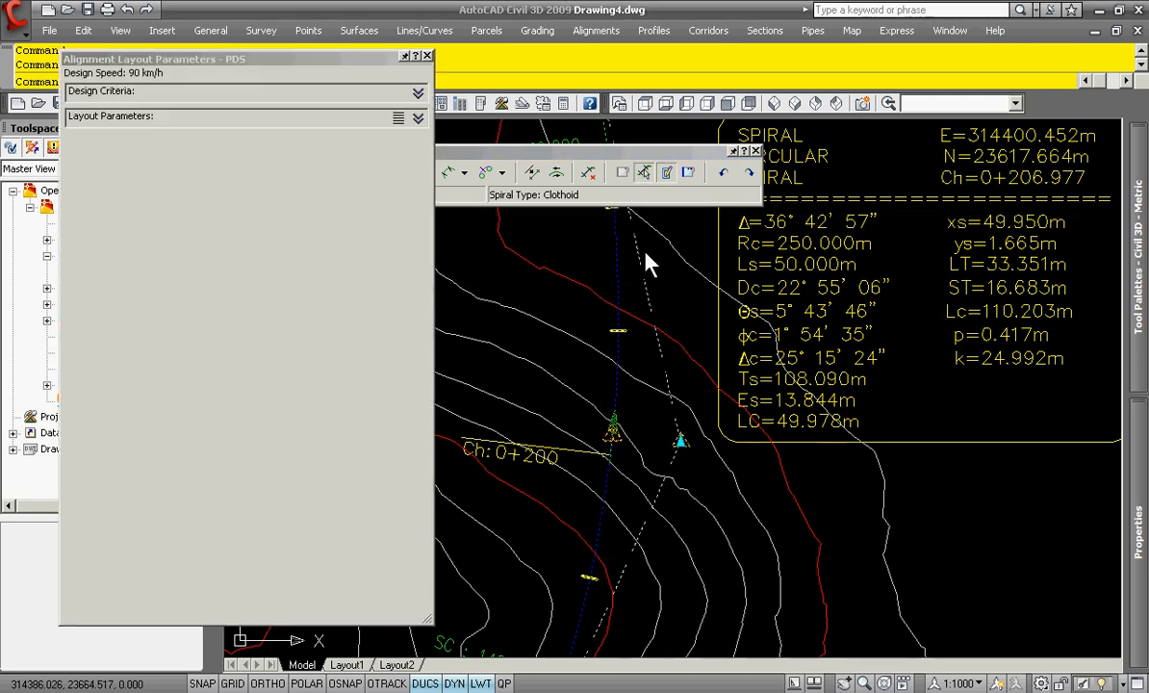
click(619, 339)
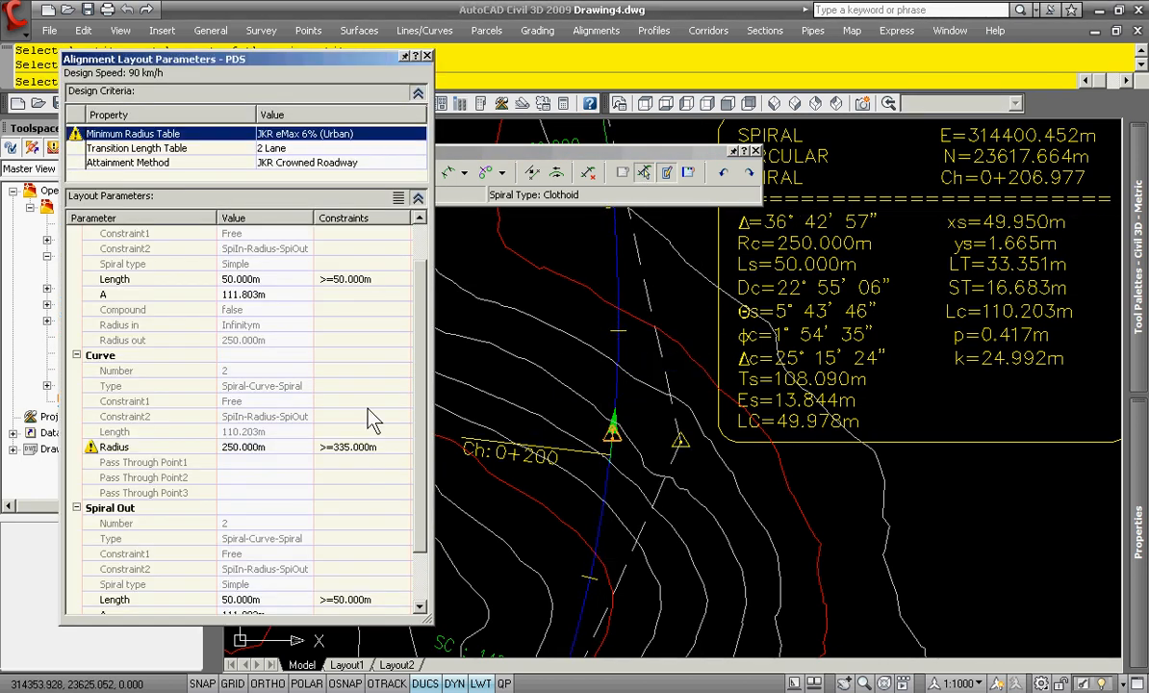
click(289, 446)
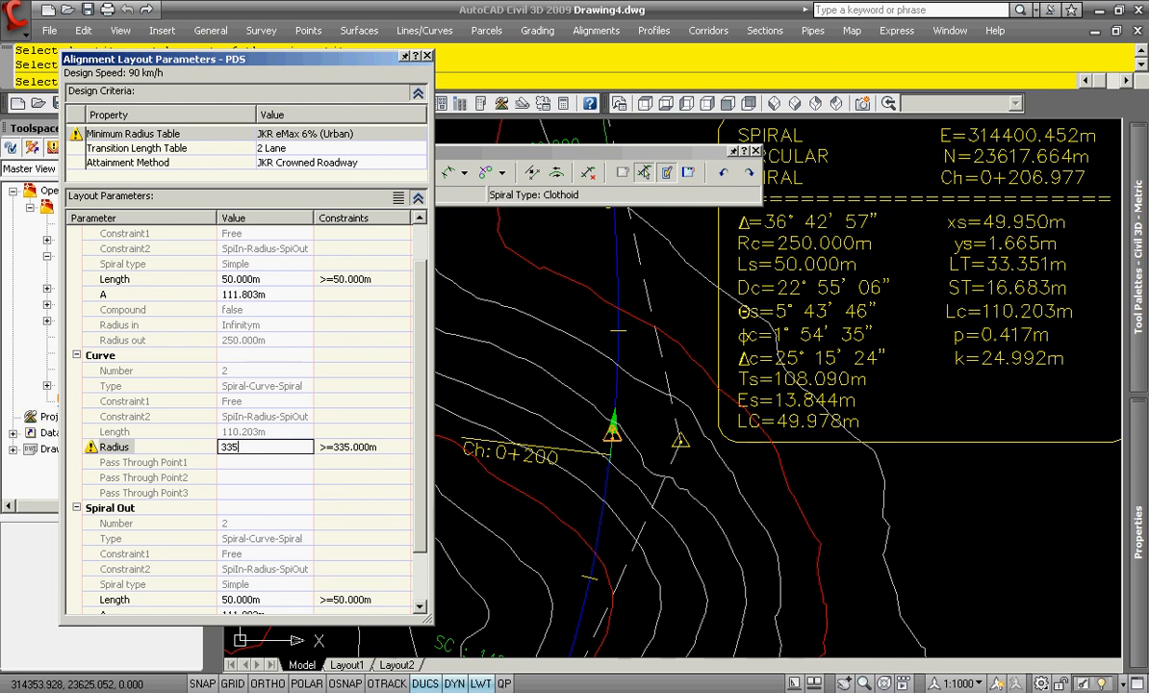
key(Return)
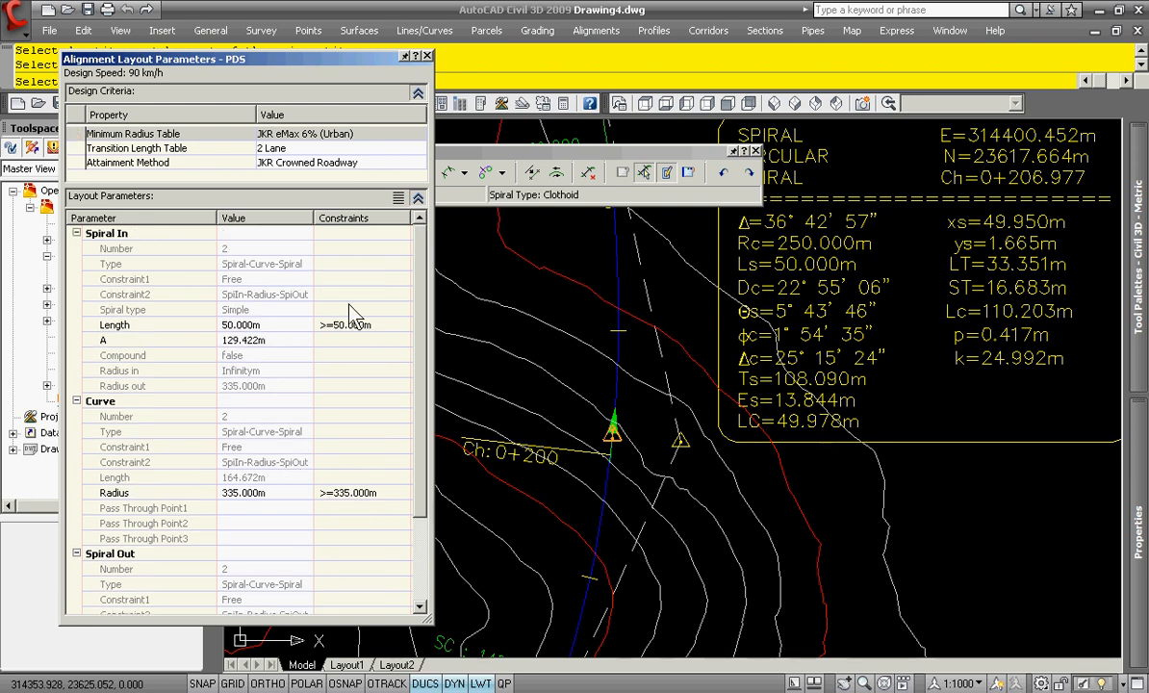
click(428, 56)
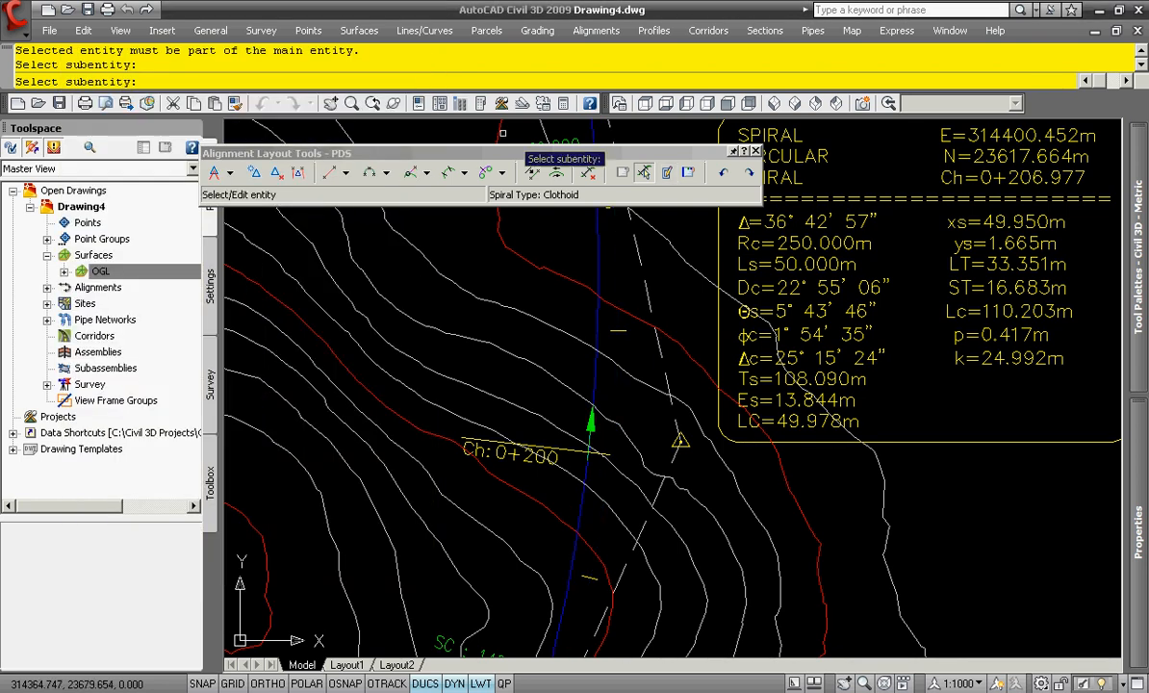
click(755, 151)
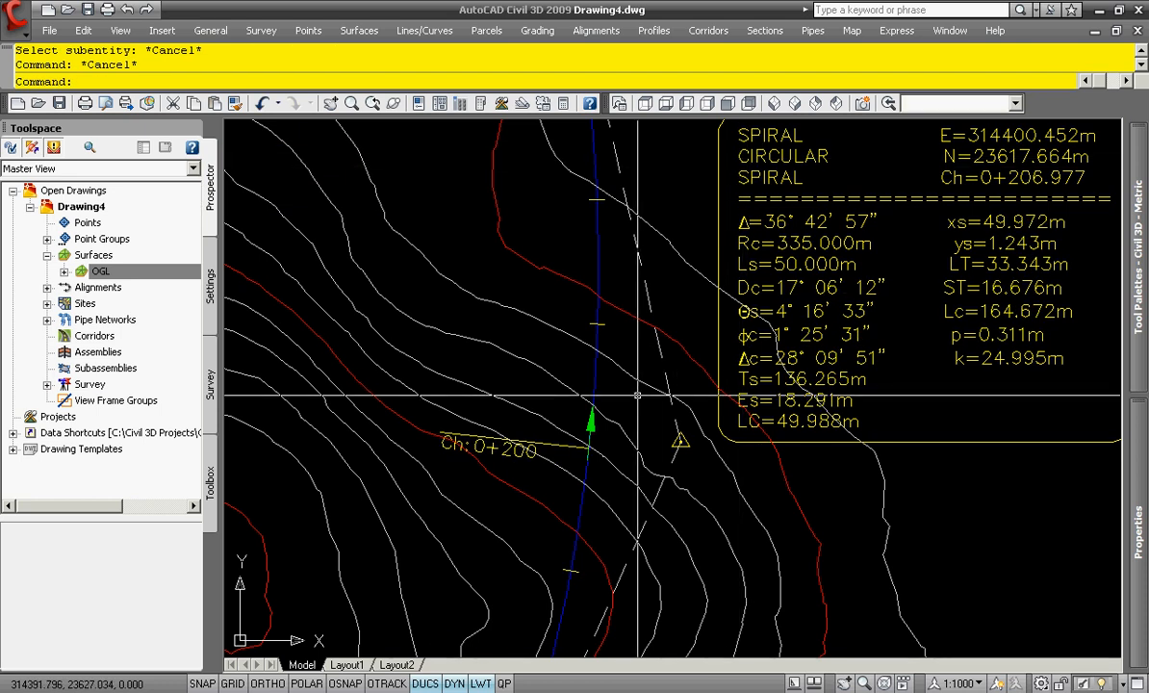
Examine the tangent intersection label's curve data, the labels along the PDS alignment and its full course across the OGL surface
scroll(734, 304, down, 1)
scroll(734, 305, up, 4)
scroll(693, 339, down, 4)
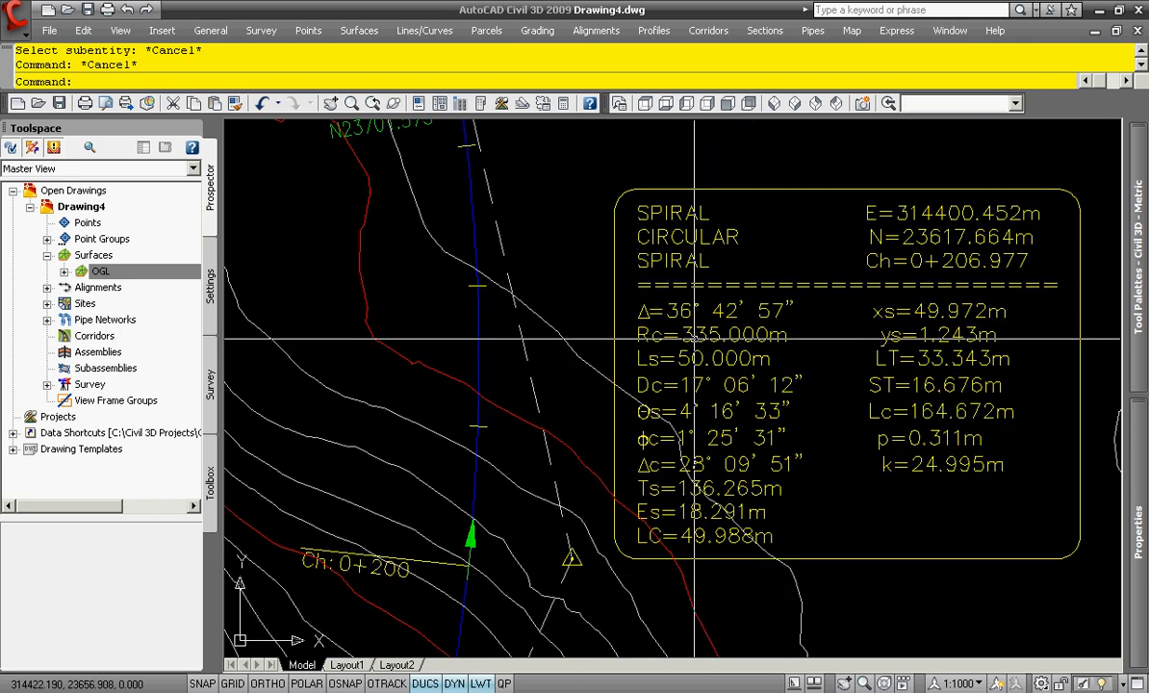
middle_drag(625, 264, 609, 491)
scroll(610, 491, down, 2)
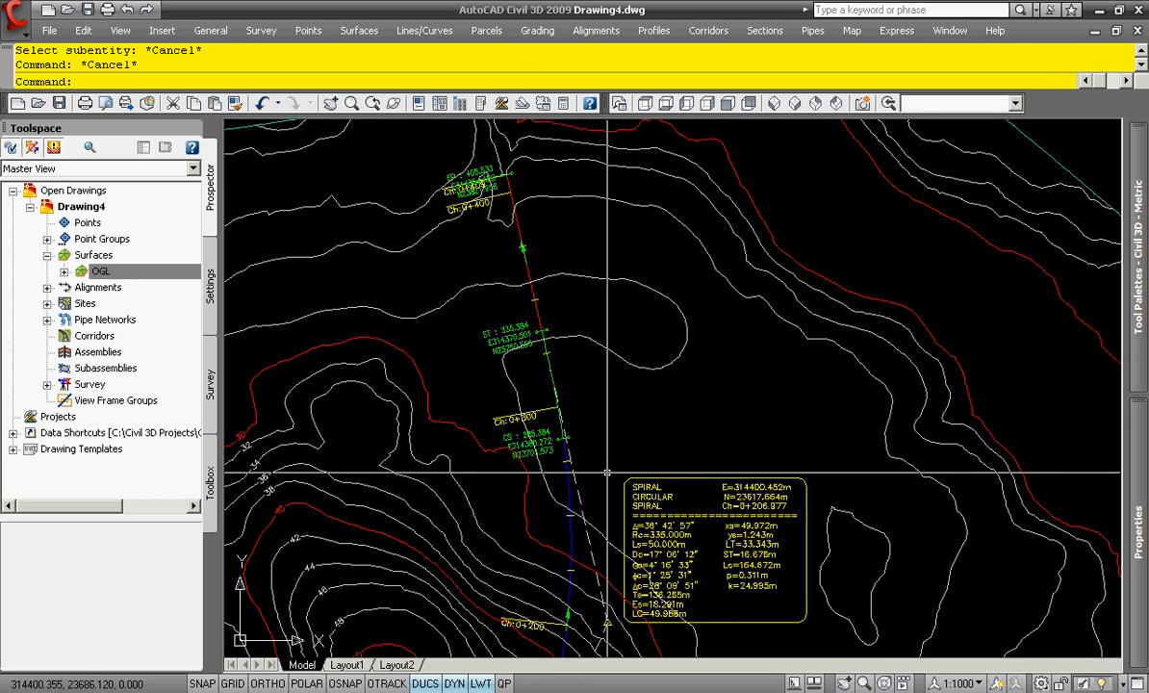
scroll(609, 491, down, 2)
middle_drag(593, 397, 547, 237)
mouse_move(630, 478)
middle_down()
mouse_move(601, 362)
mouse_move(618, 464)
mouse_move(665, 410)
middle_up()
scroll(620, 463, down, 2)
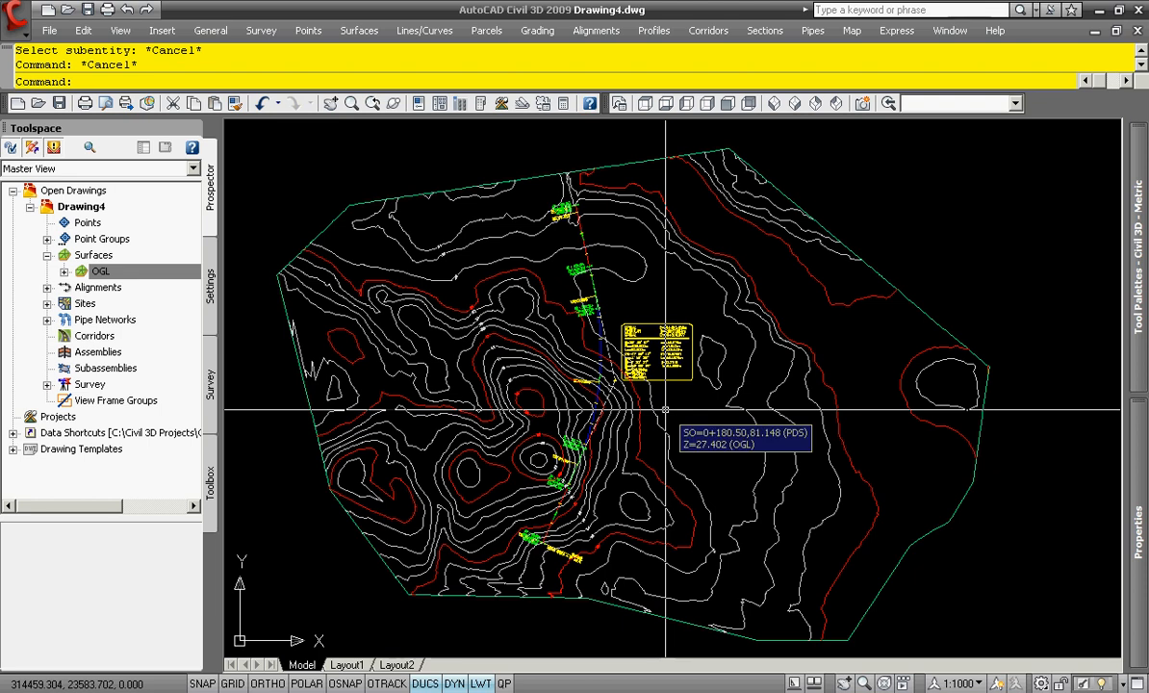